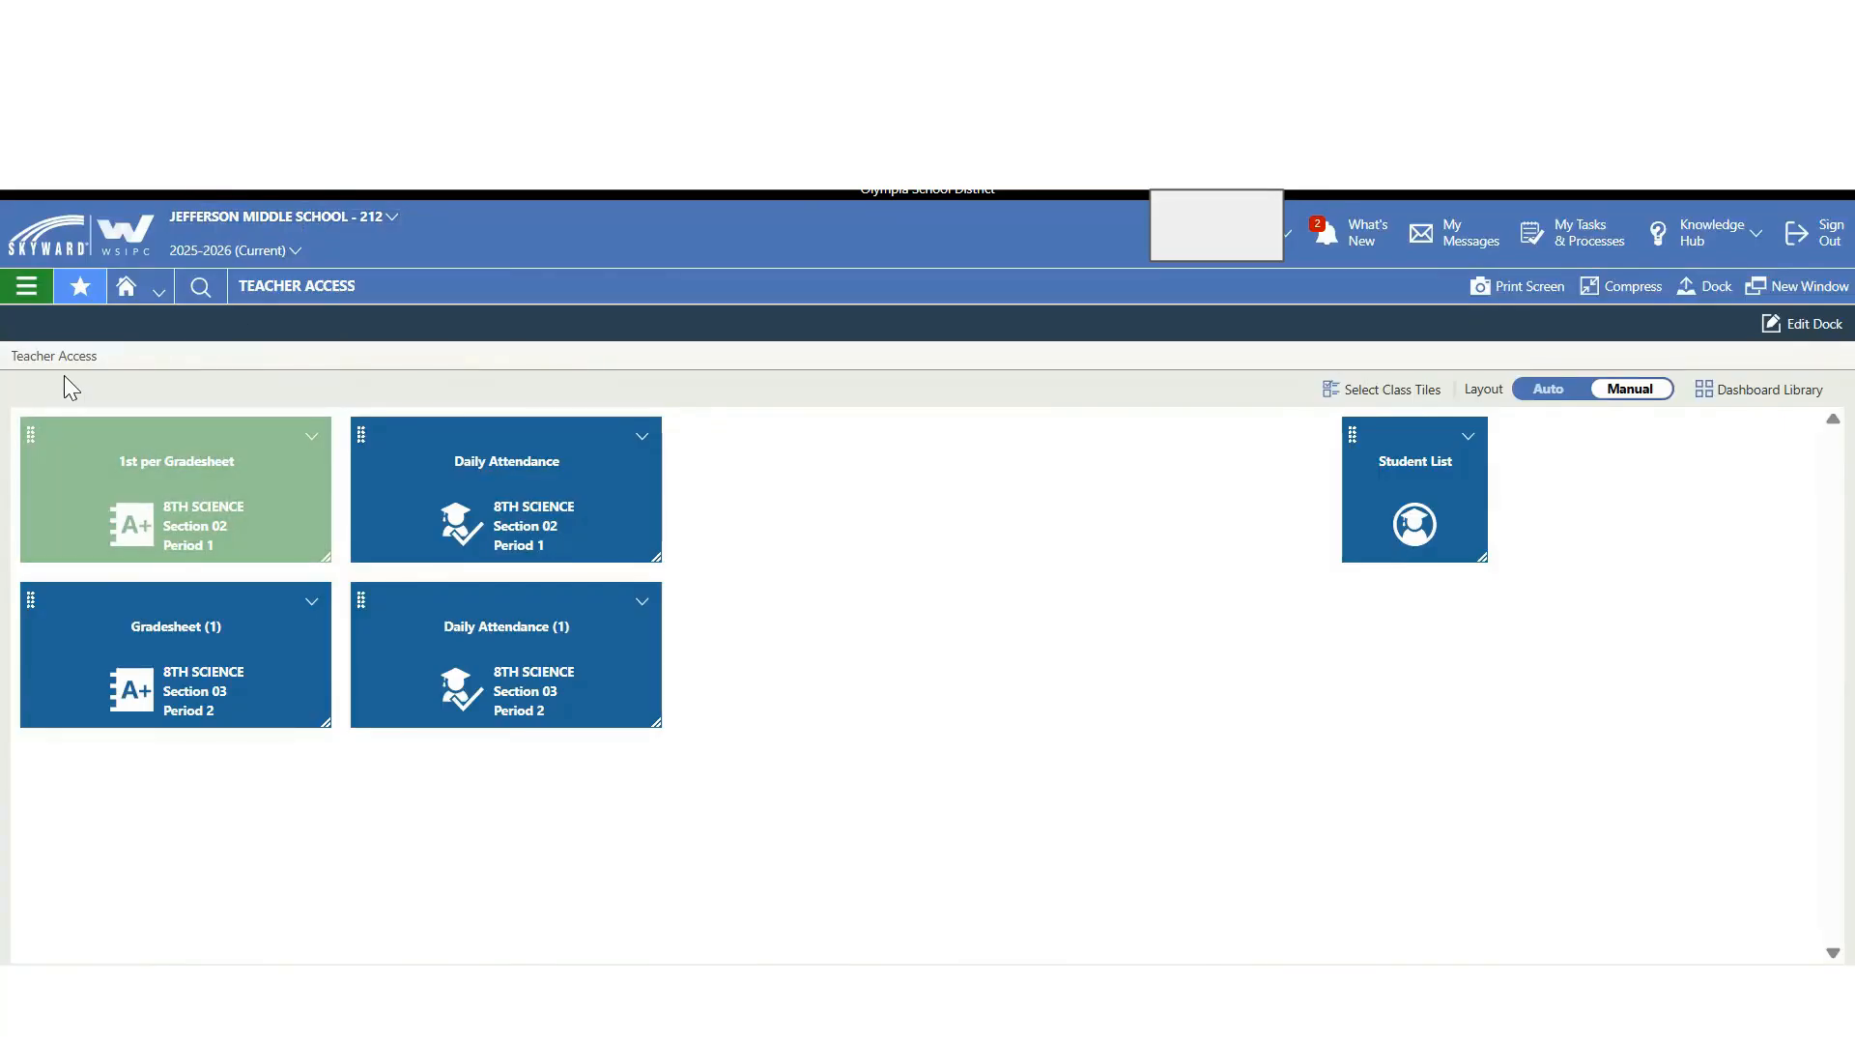
Step: Open the Gradebook gradesheet for the period 1 class 8TH SCIENCE SCI801 / 02
left_click(27, 288)
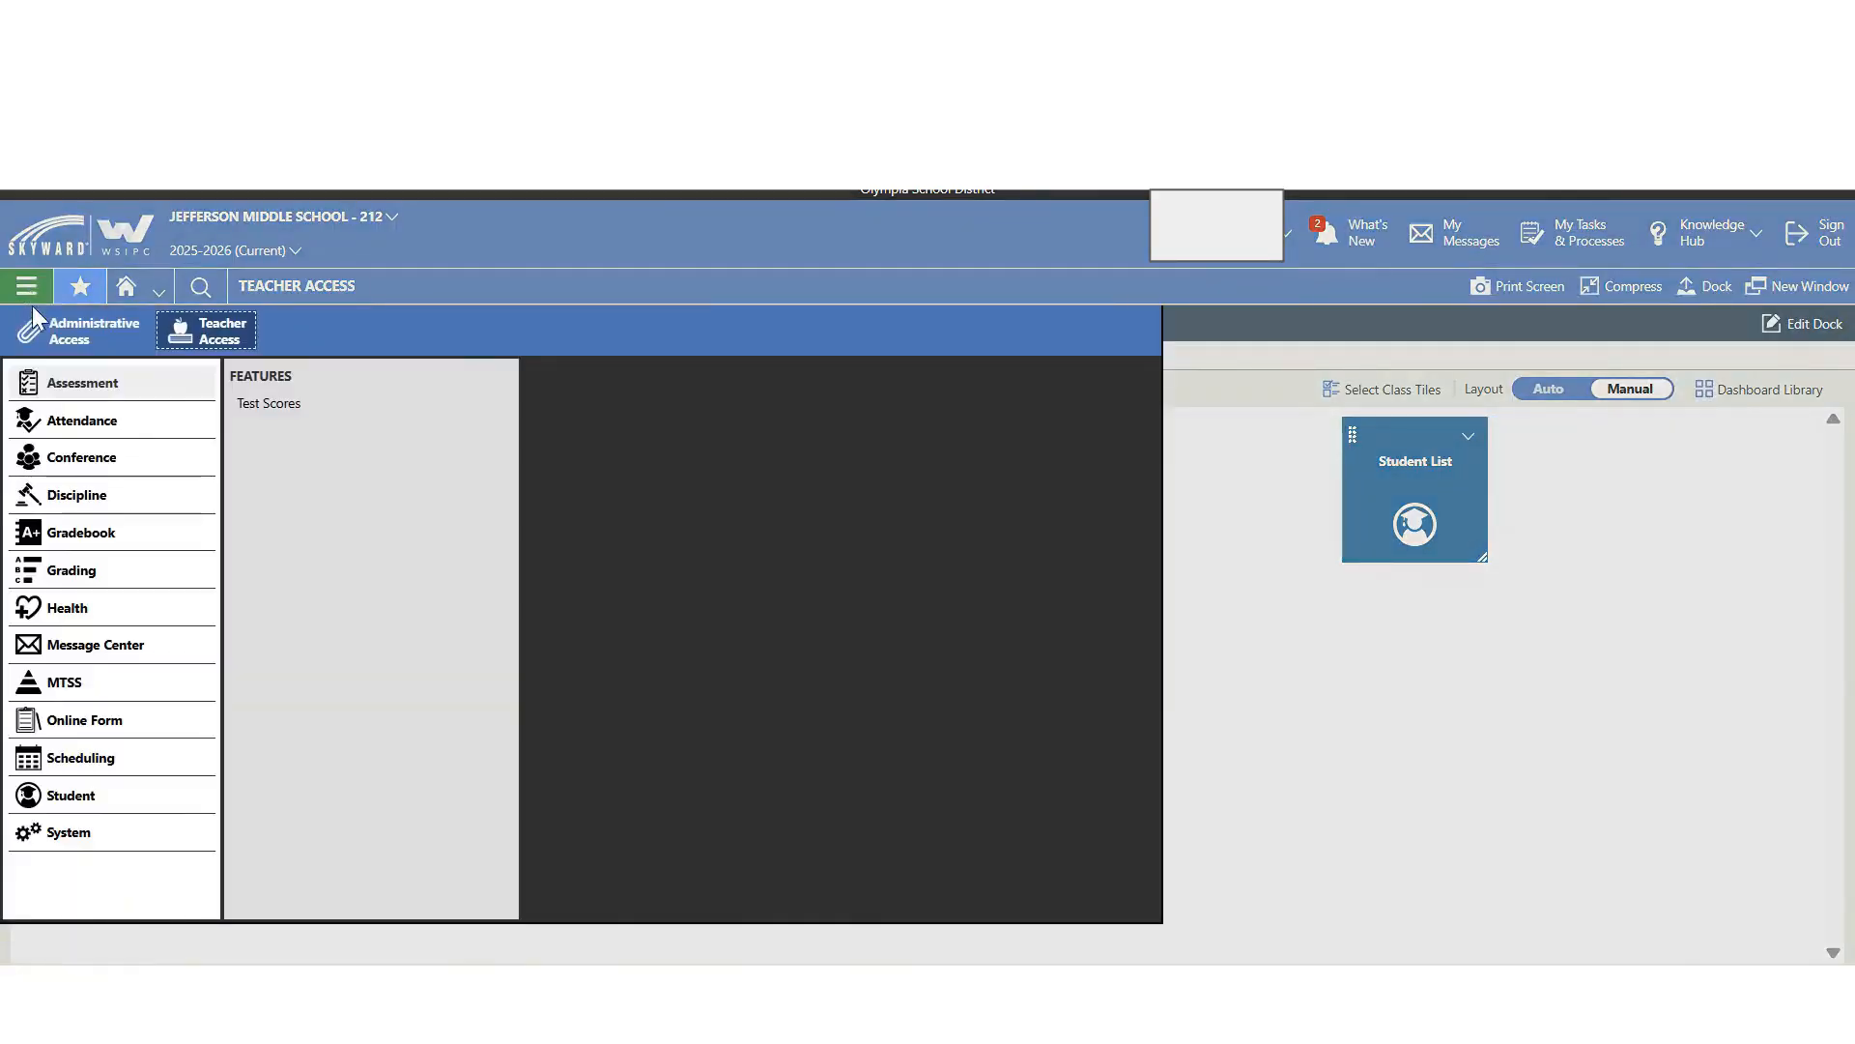
left_click(87, 537)
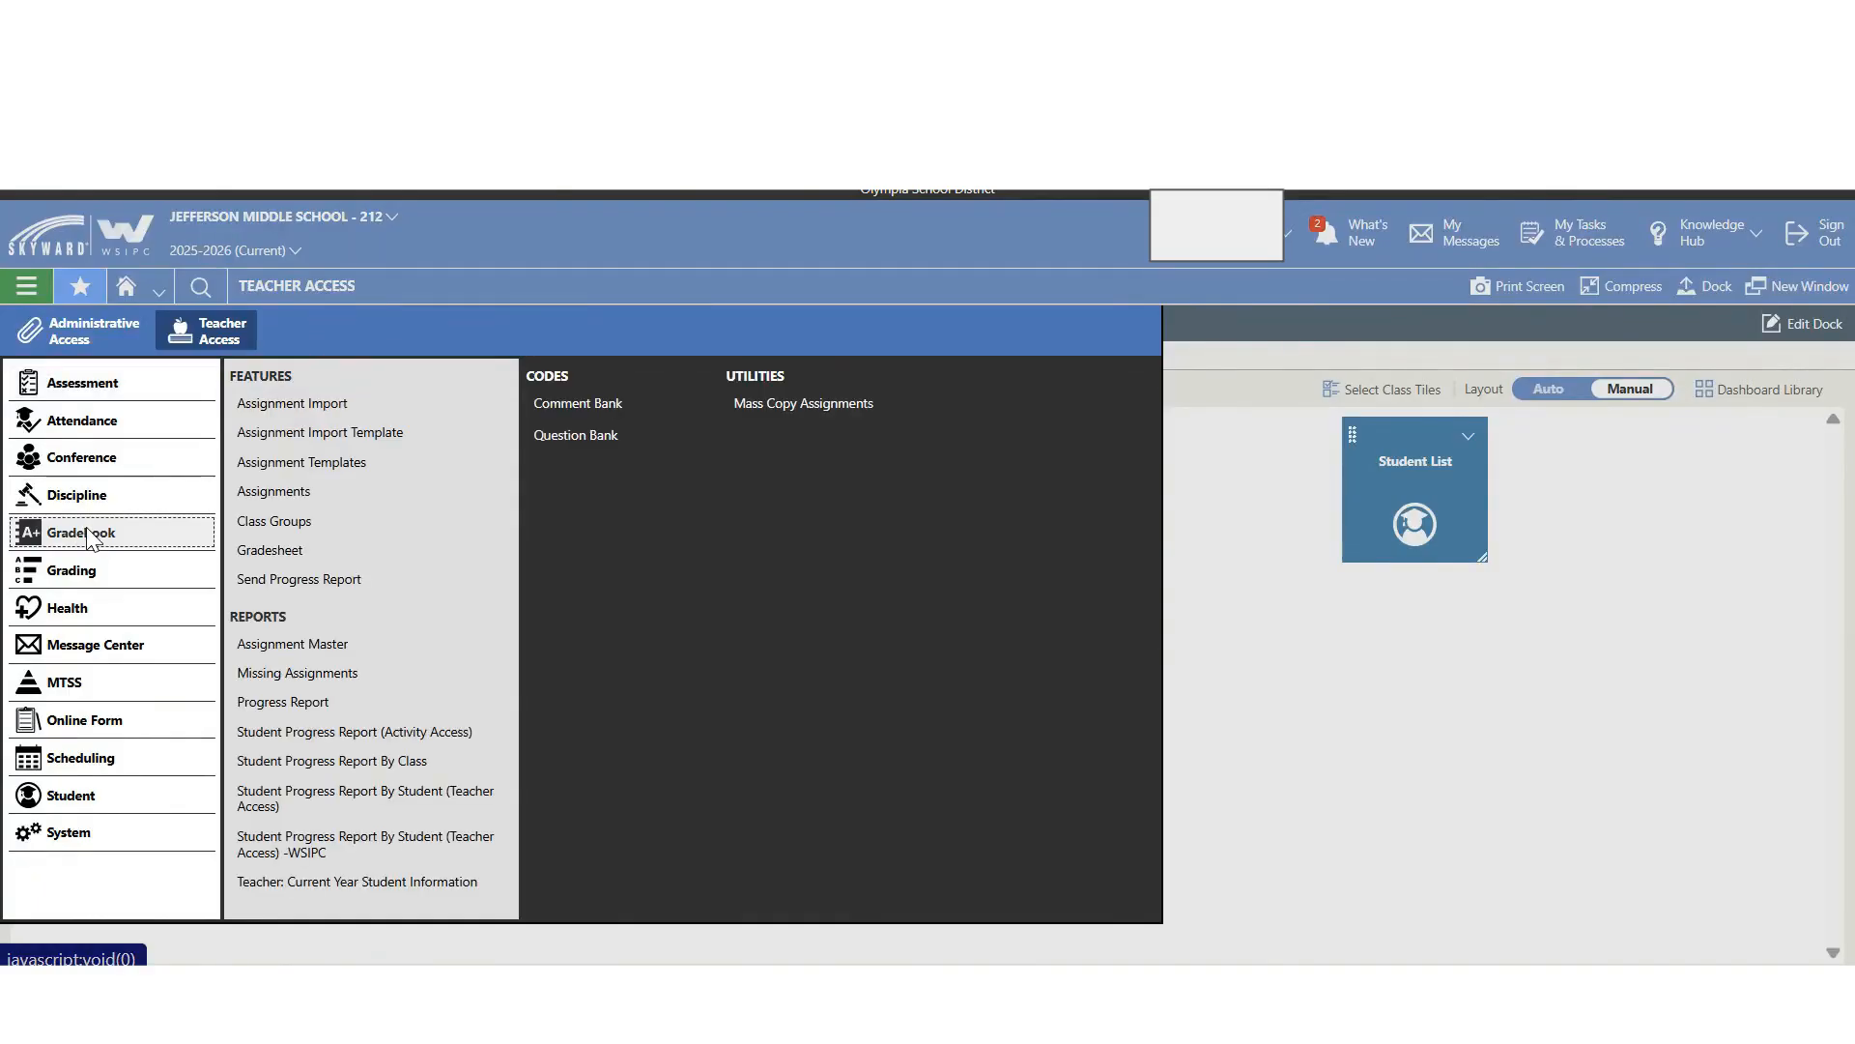
left_click(271, 551)
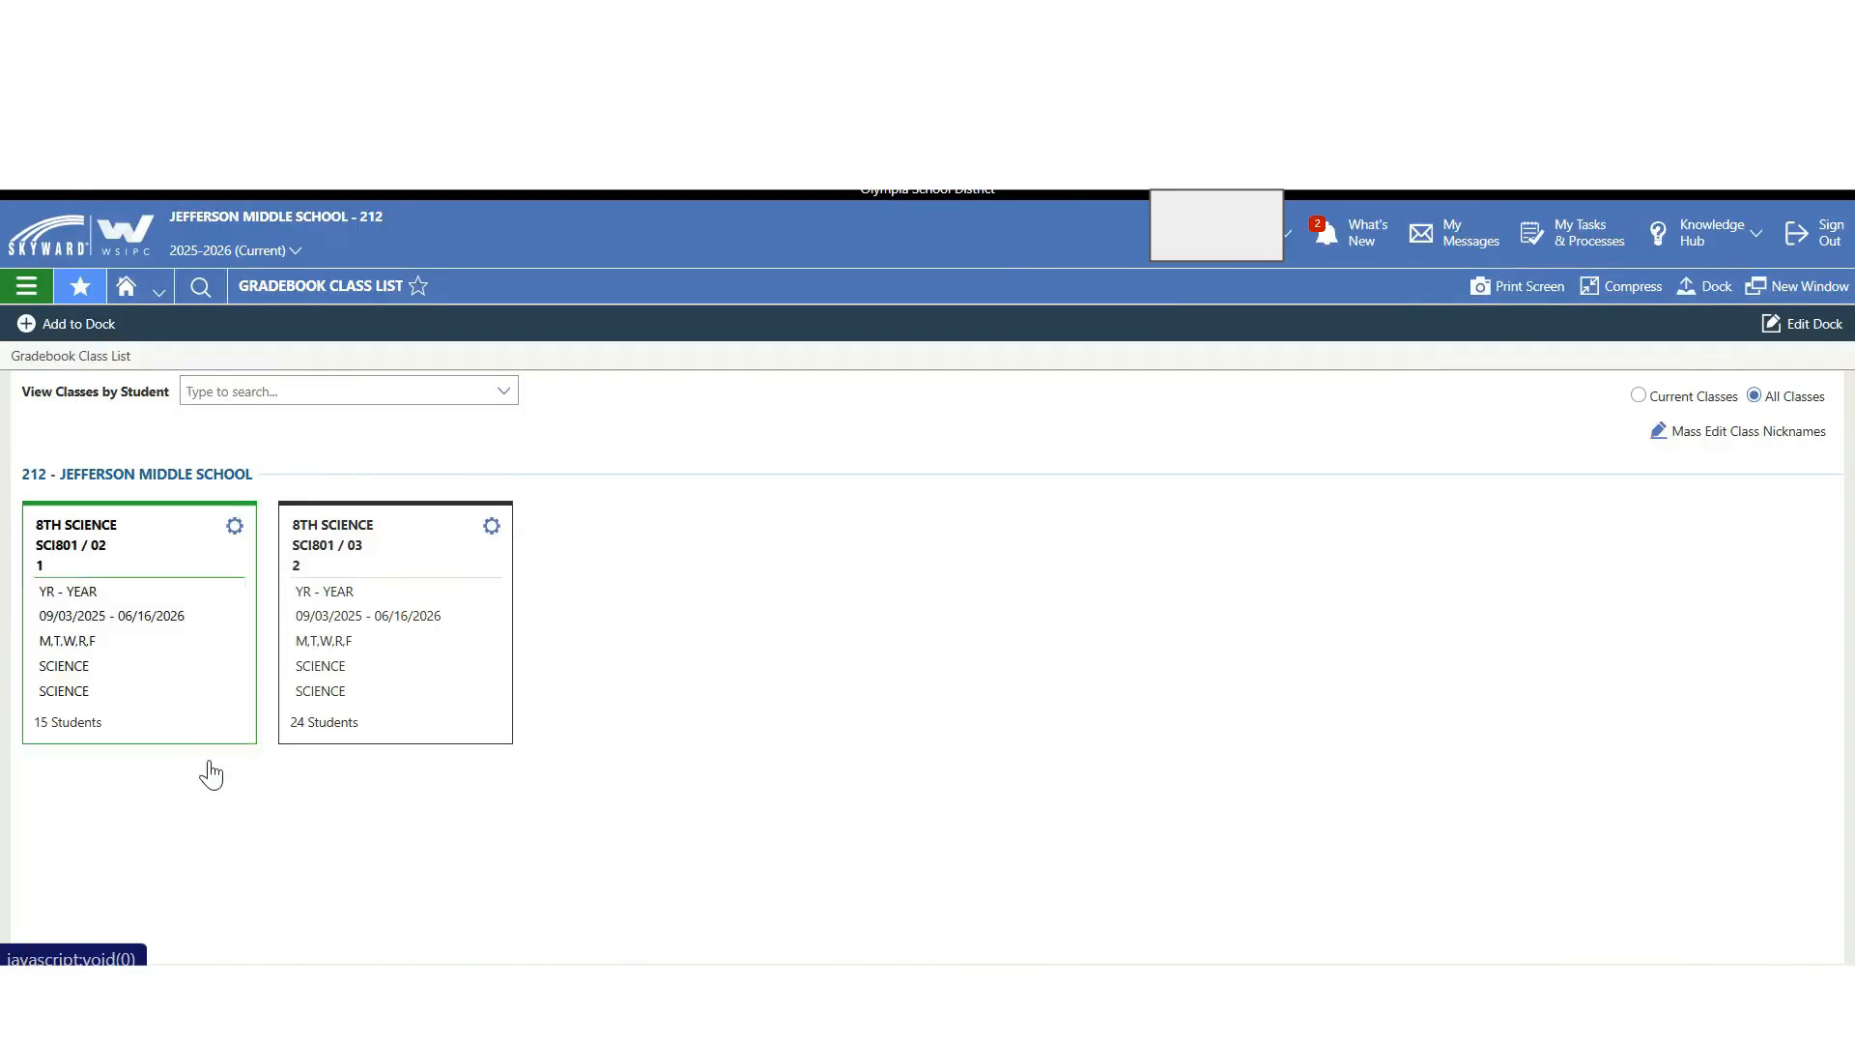
left_click(136, 642)
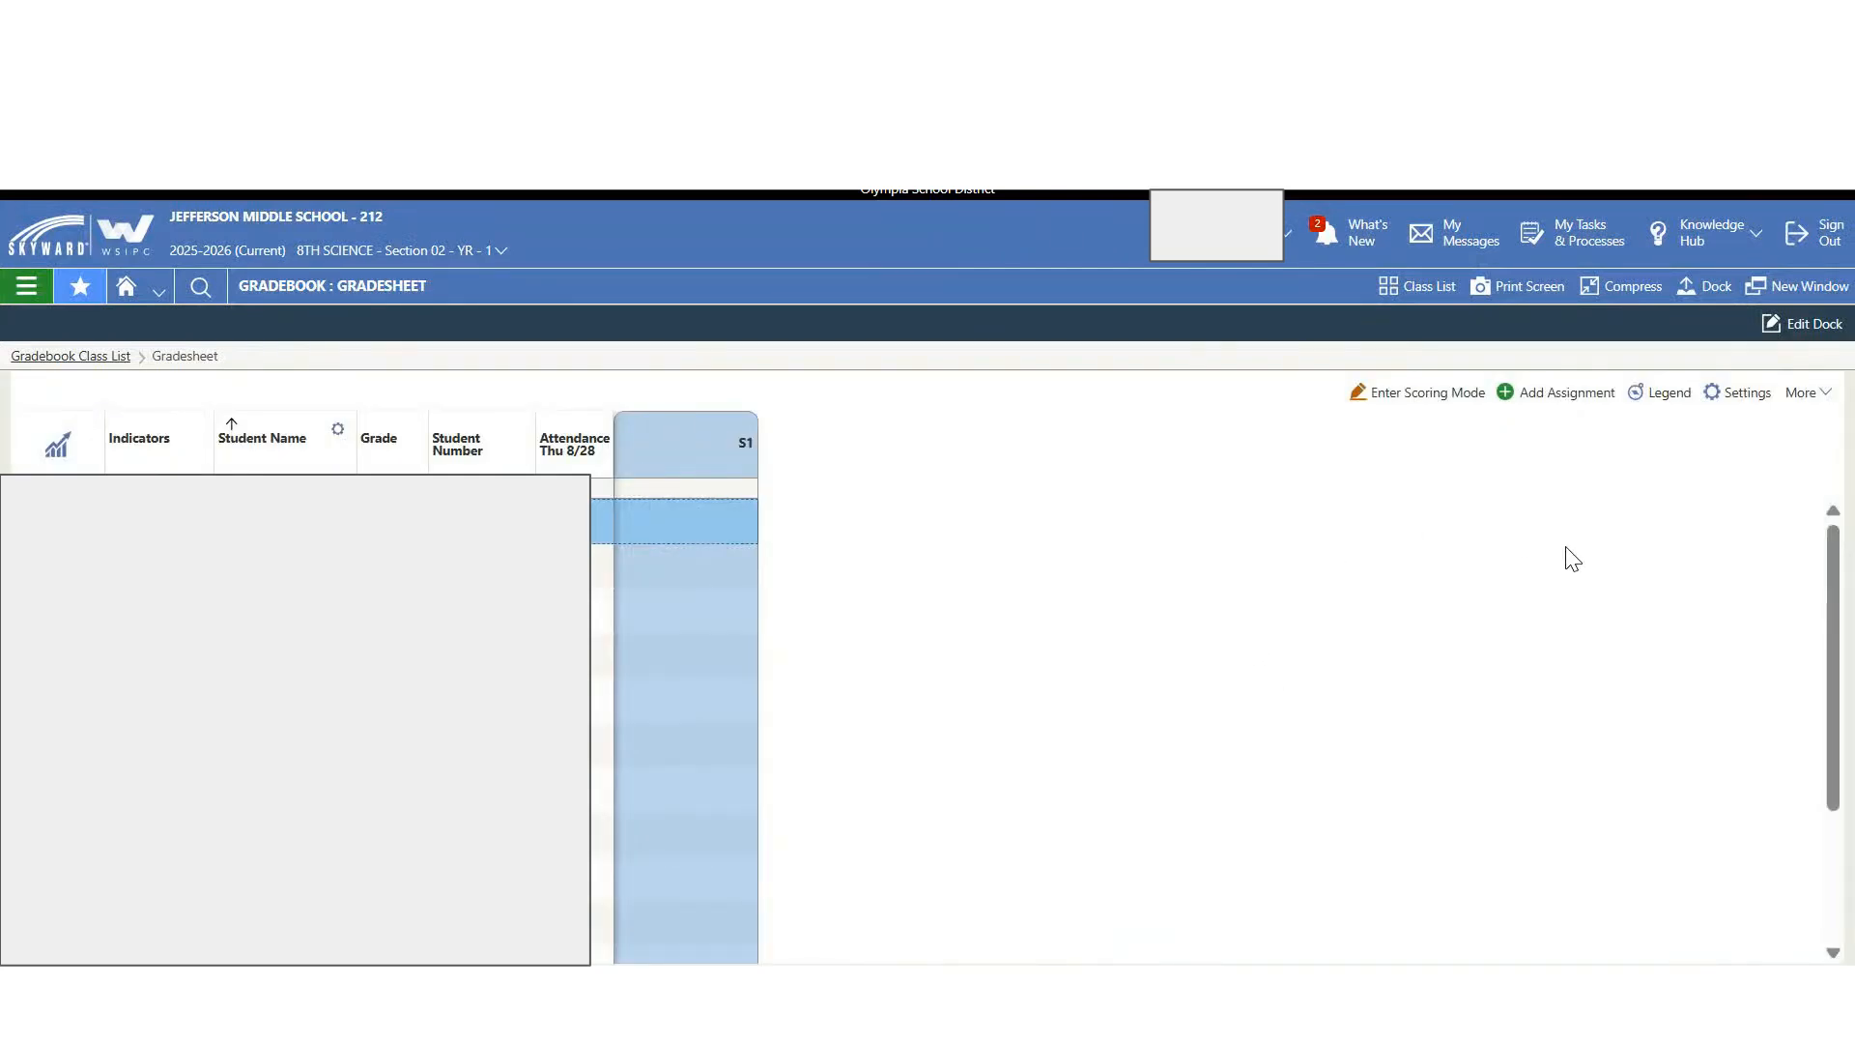
Step: Open the Grade Calculations in this gradesheet's calculation settings
left_click(1751, 395)
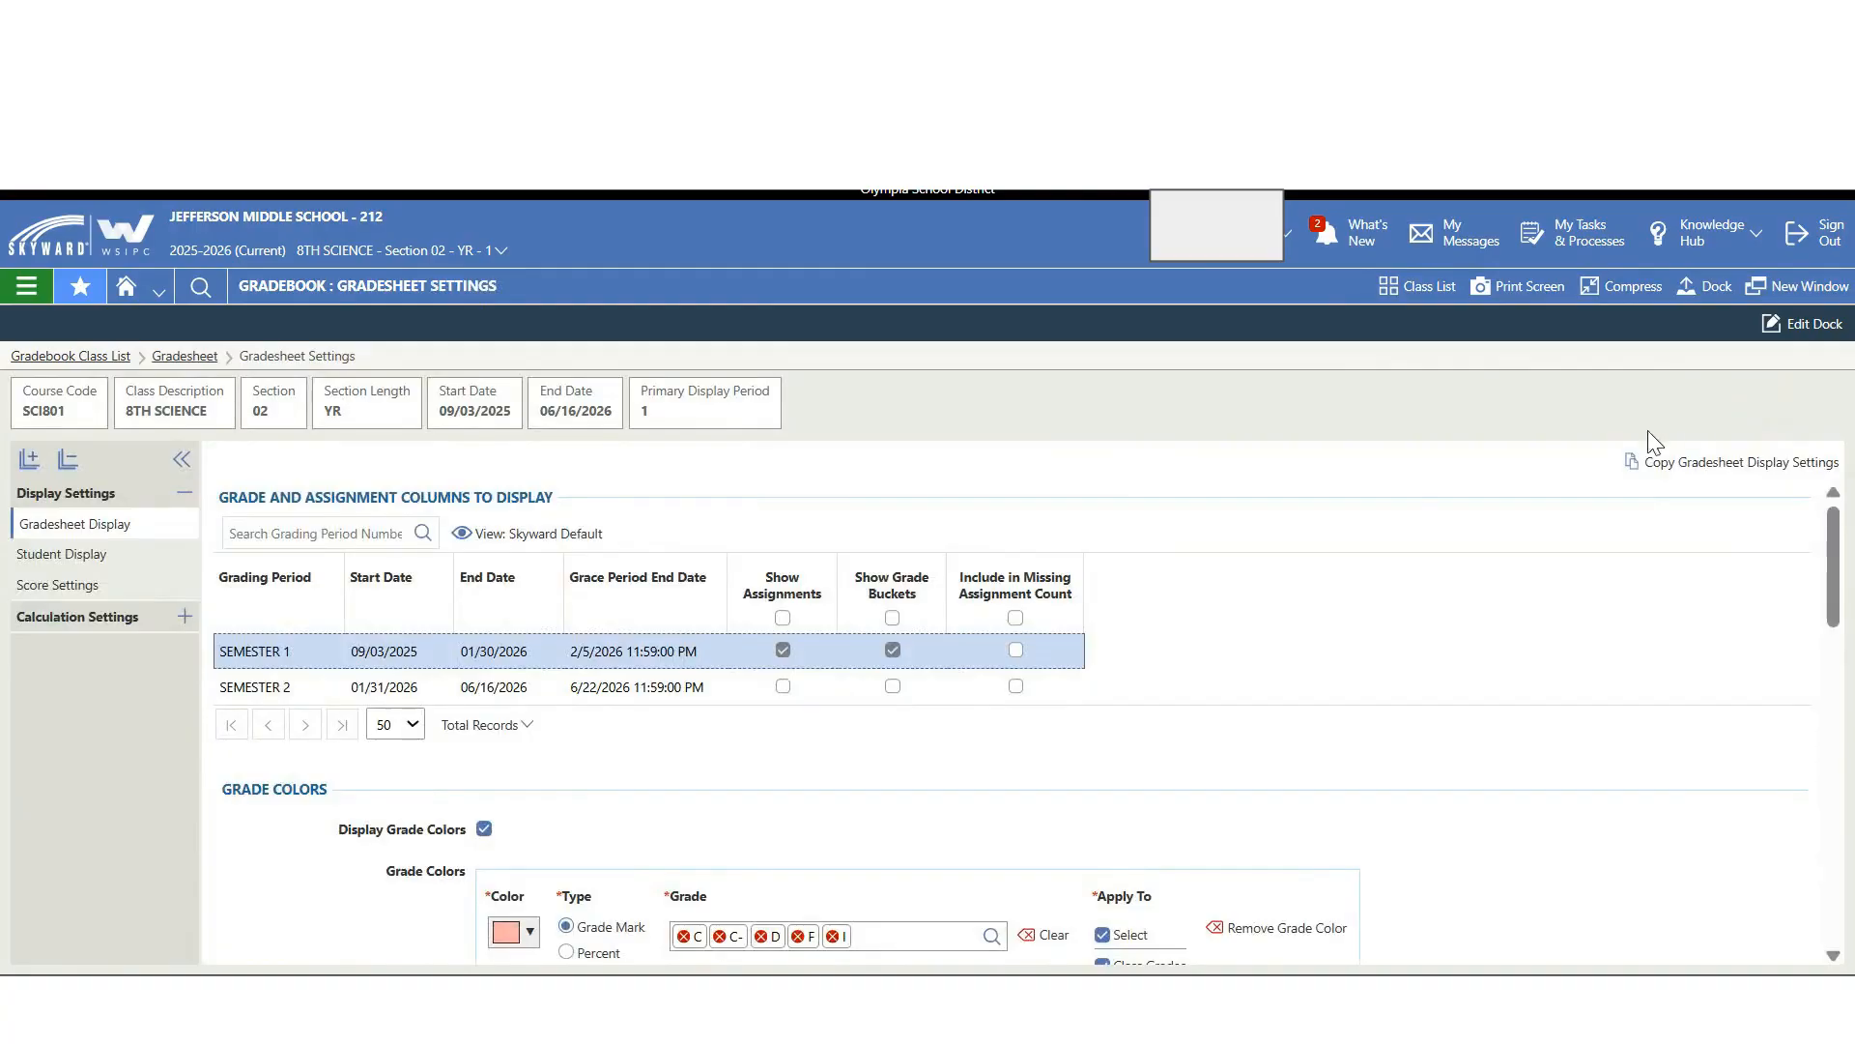
right_click(114, 623)
left_click(85, 619)
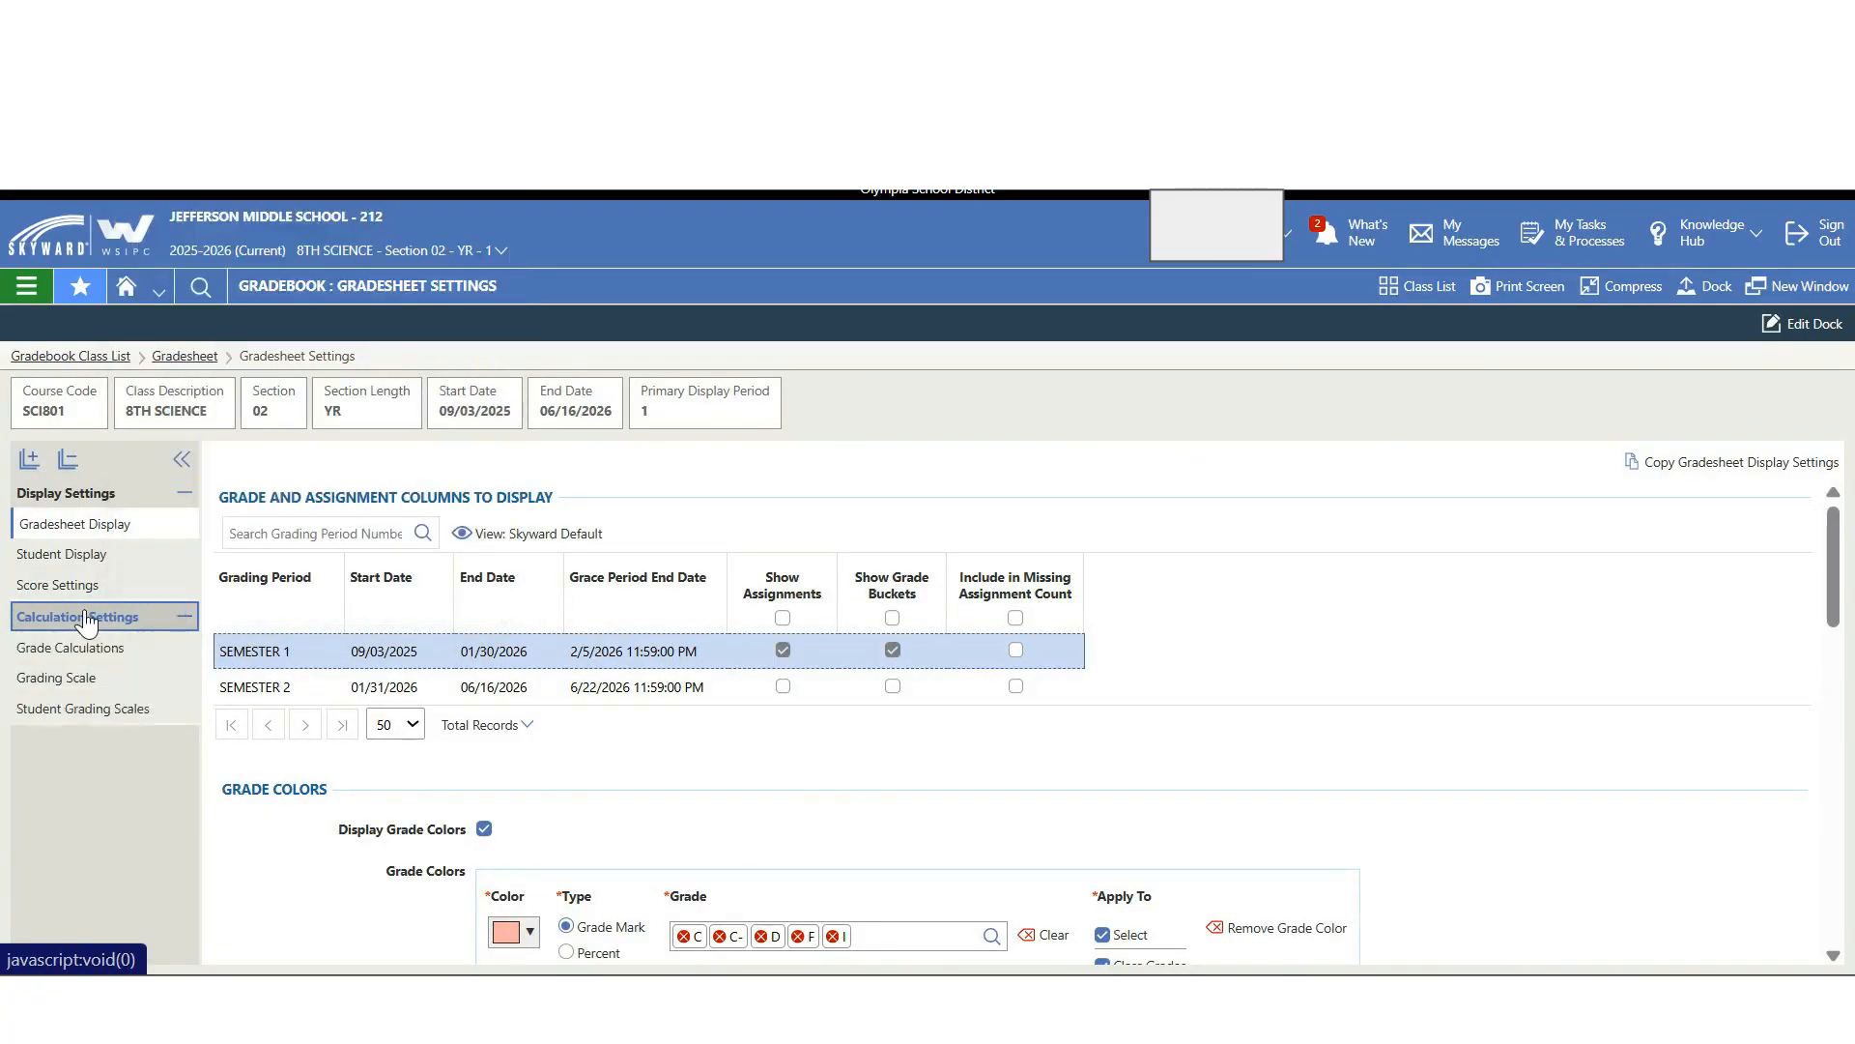
left_click(84, 647)
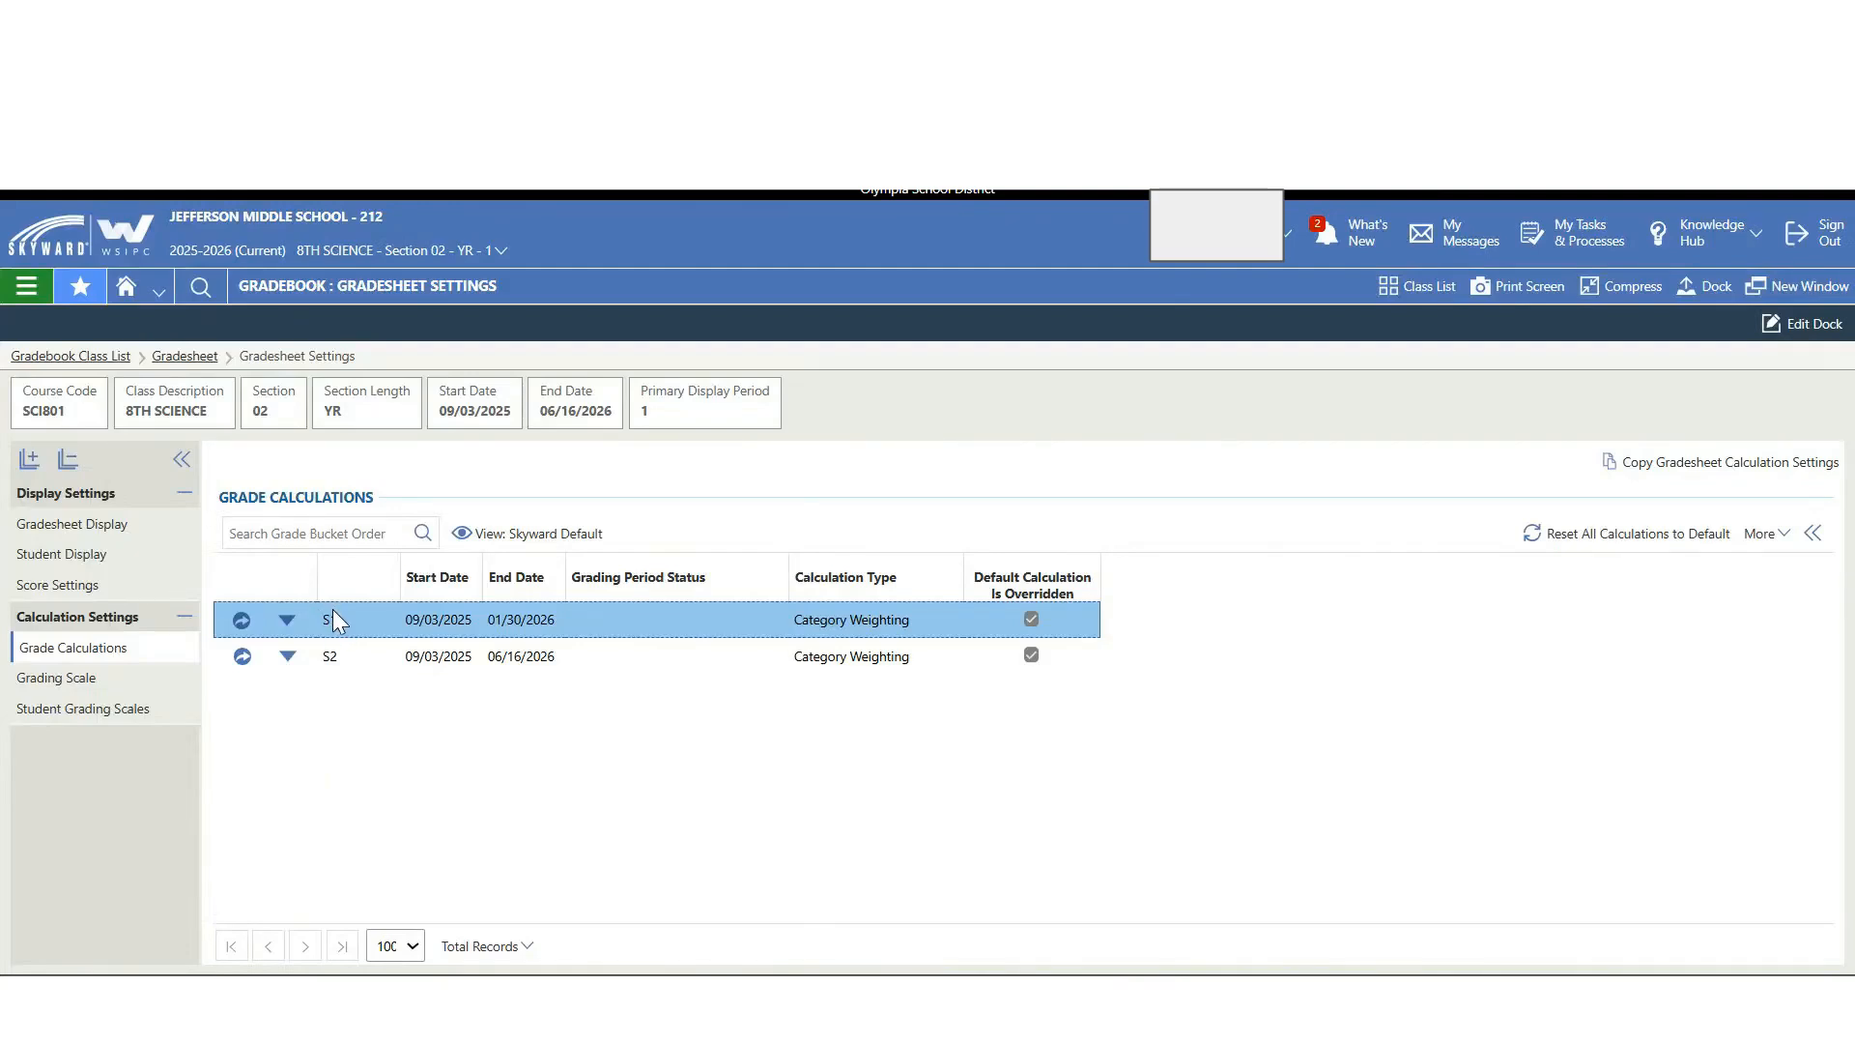
Step: Open the calculation details of the S1 grade bucket and choose Category Weighting as the calculation type
left_click(241, 624)
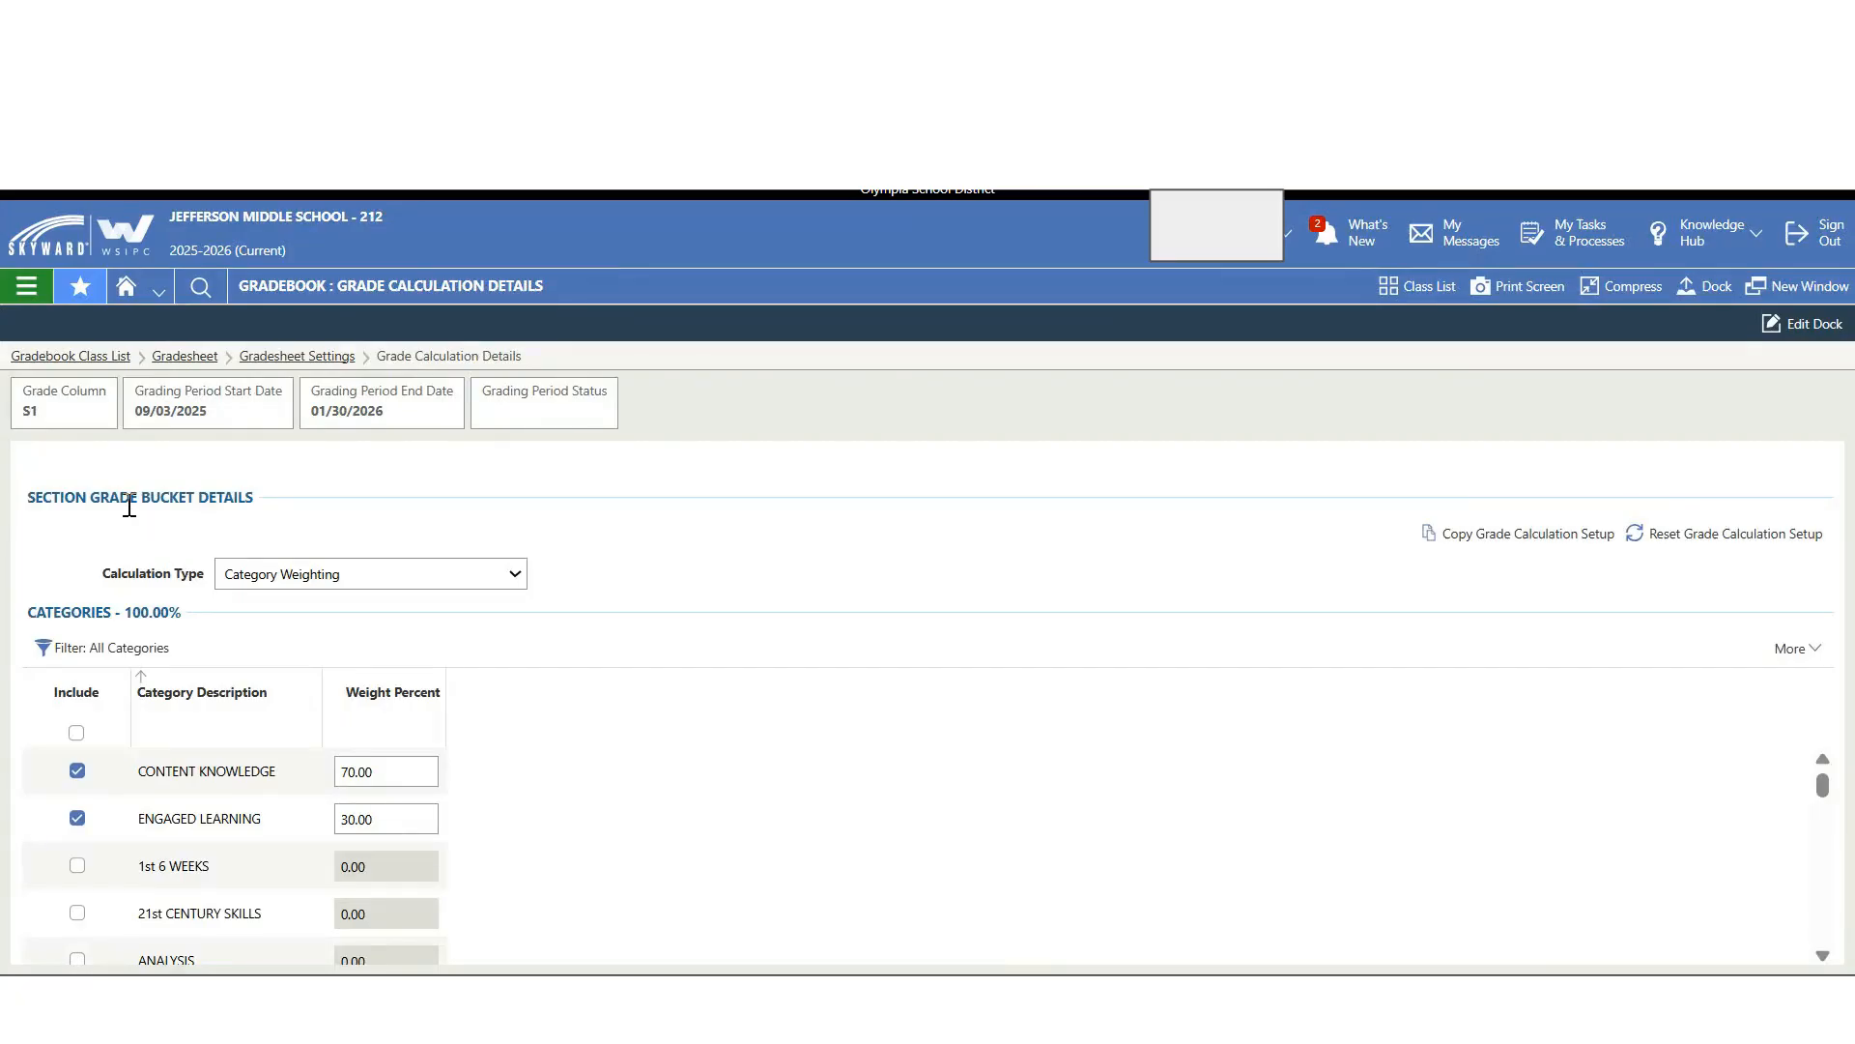
left_click(390, 577)
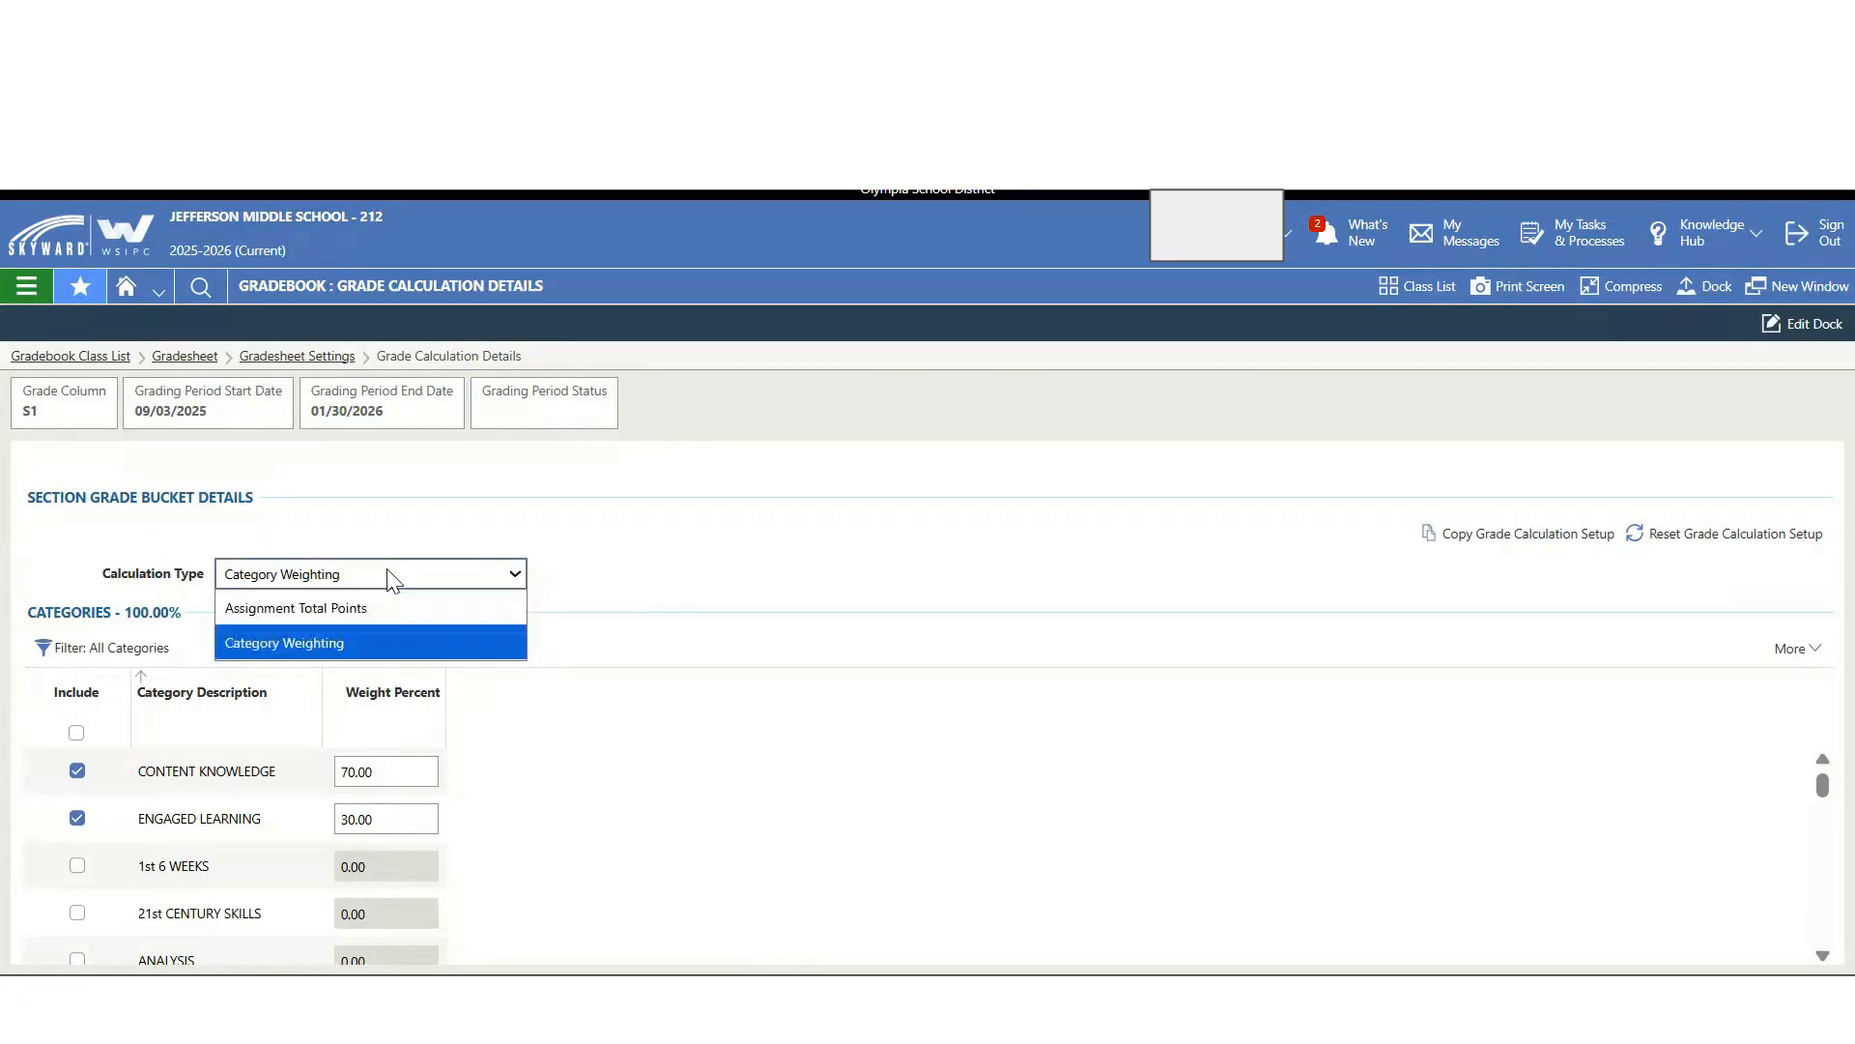
left_click(392, 641)
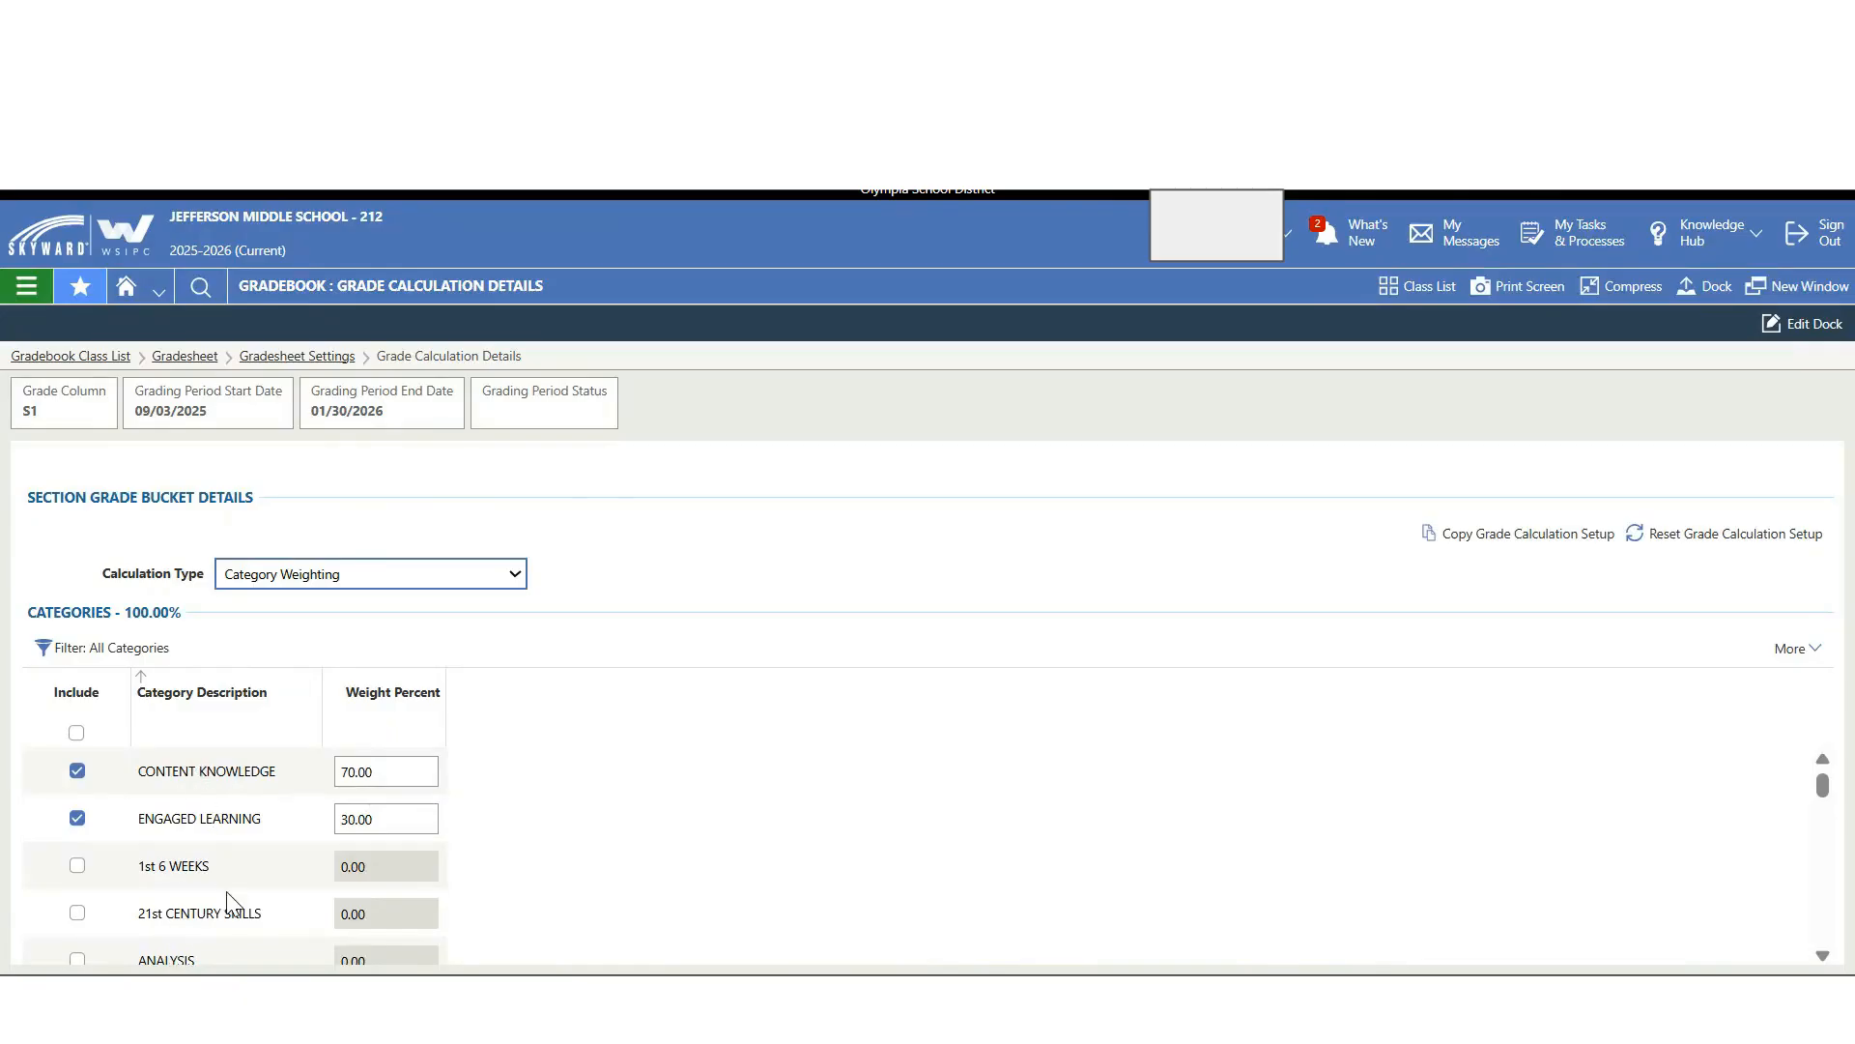
scroll(598, 908, "down", 1)
scroll(598, 909, "down", 2)
scroll(599, 909, "up", 3)
left_click(1829, 126)
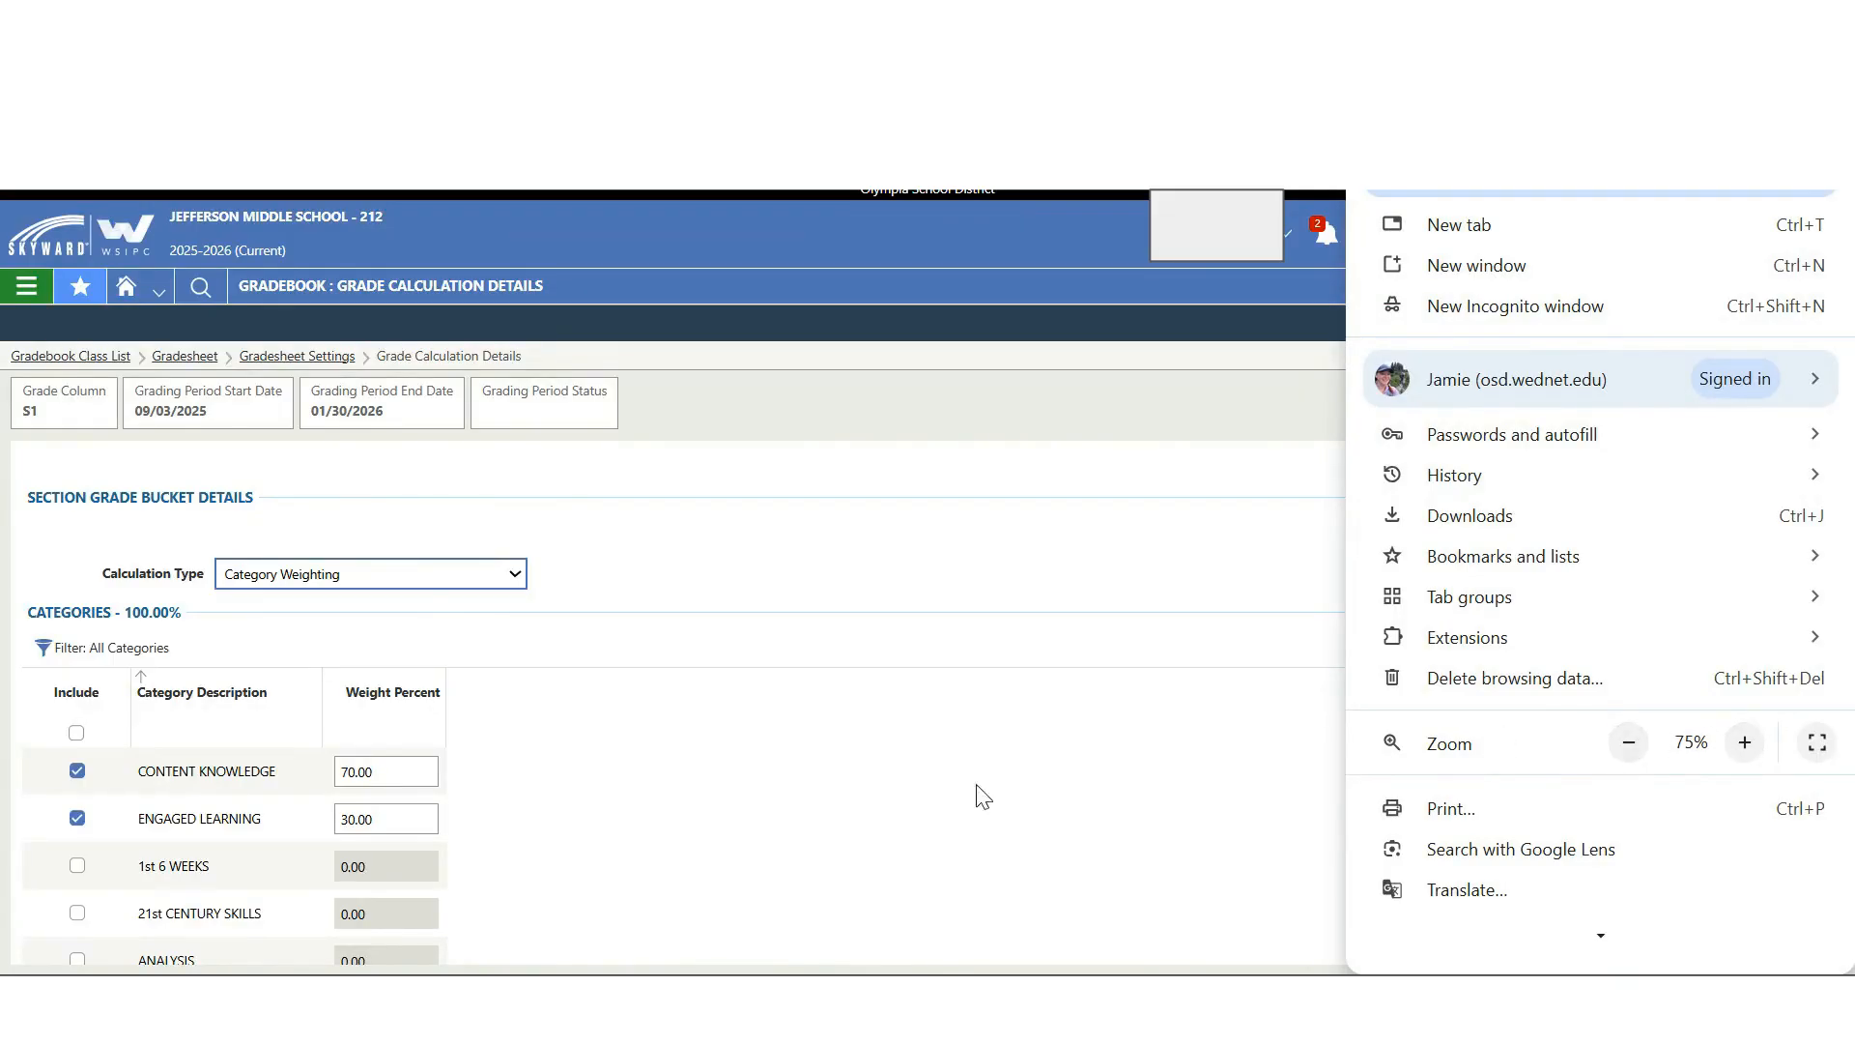
left_click(739, 884)
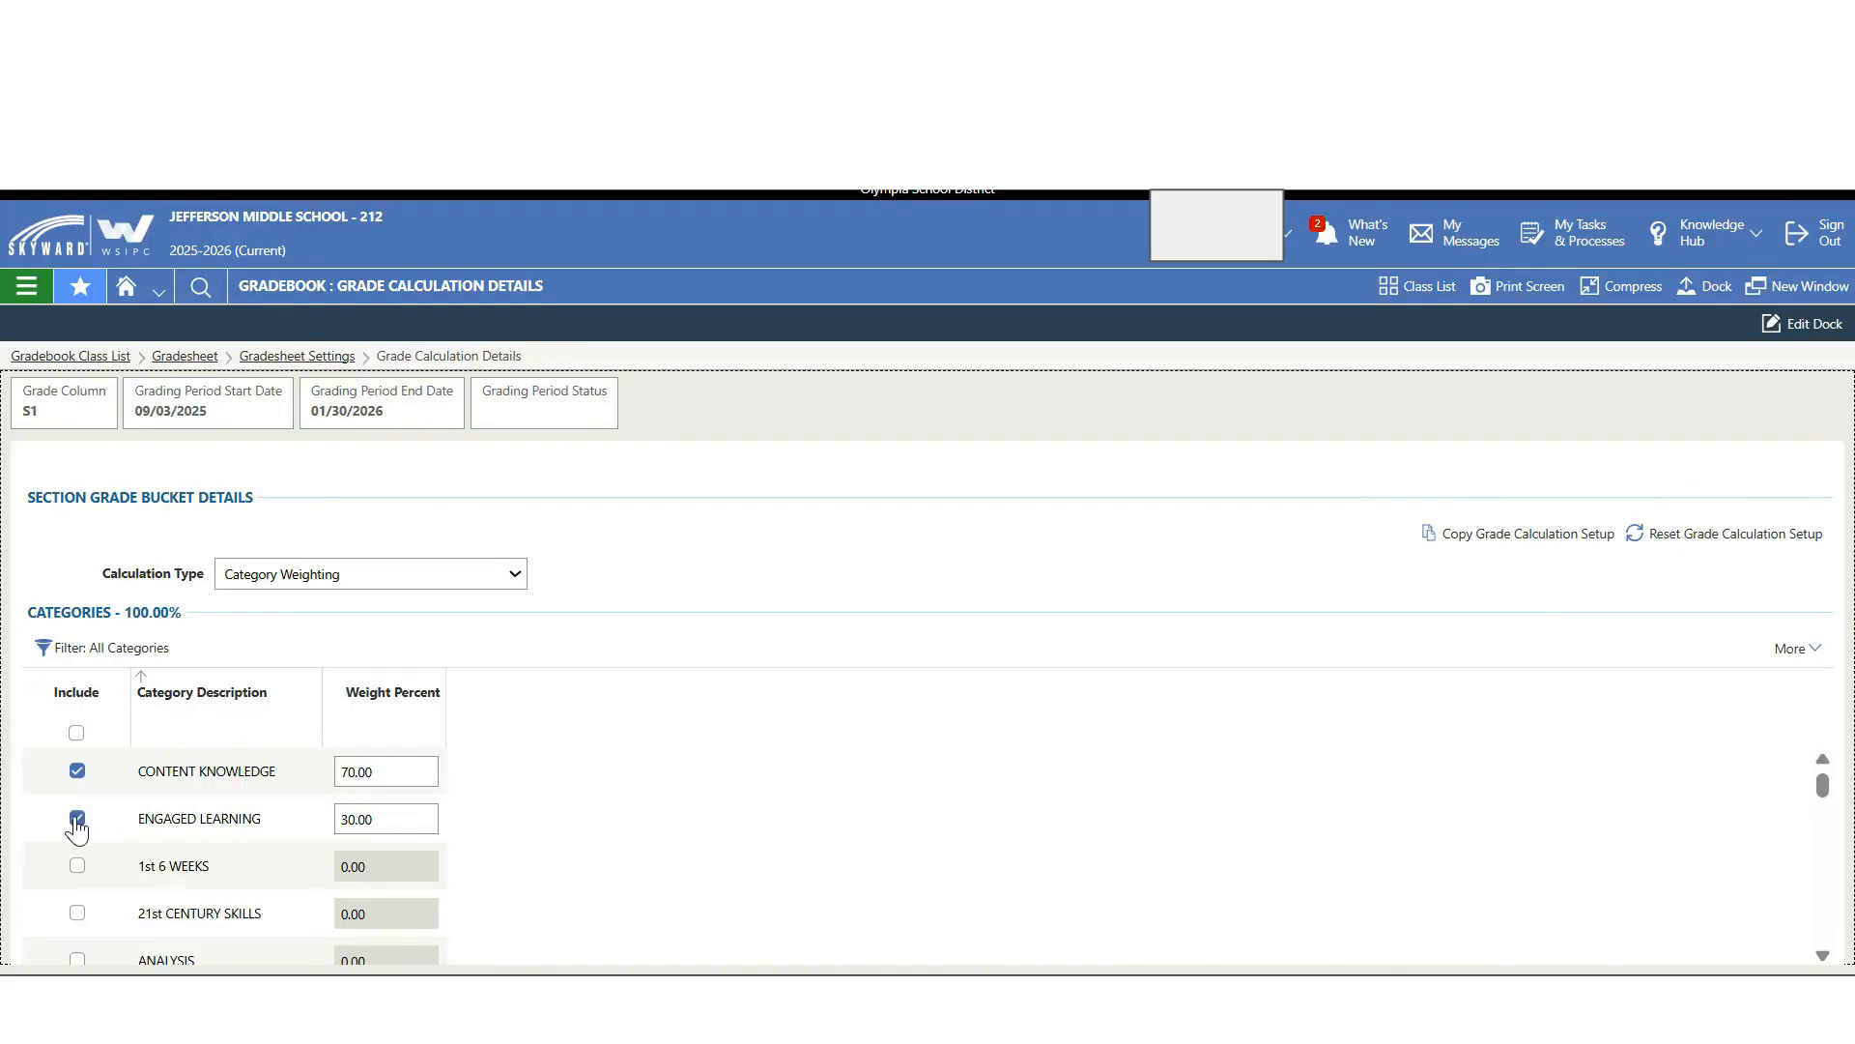
Step: Try a weight percent of 40.00 for the ENGAGED LEARNING category and restore it to 30.00
left_click(351, 818)
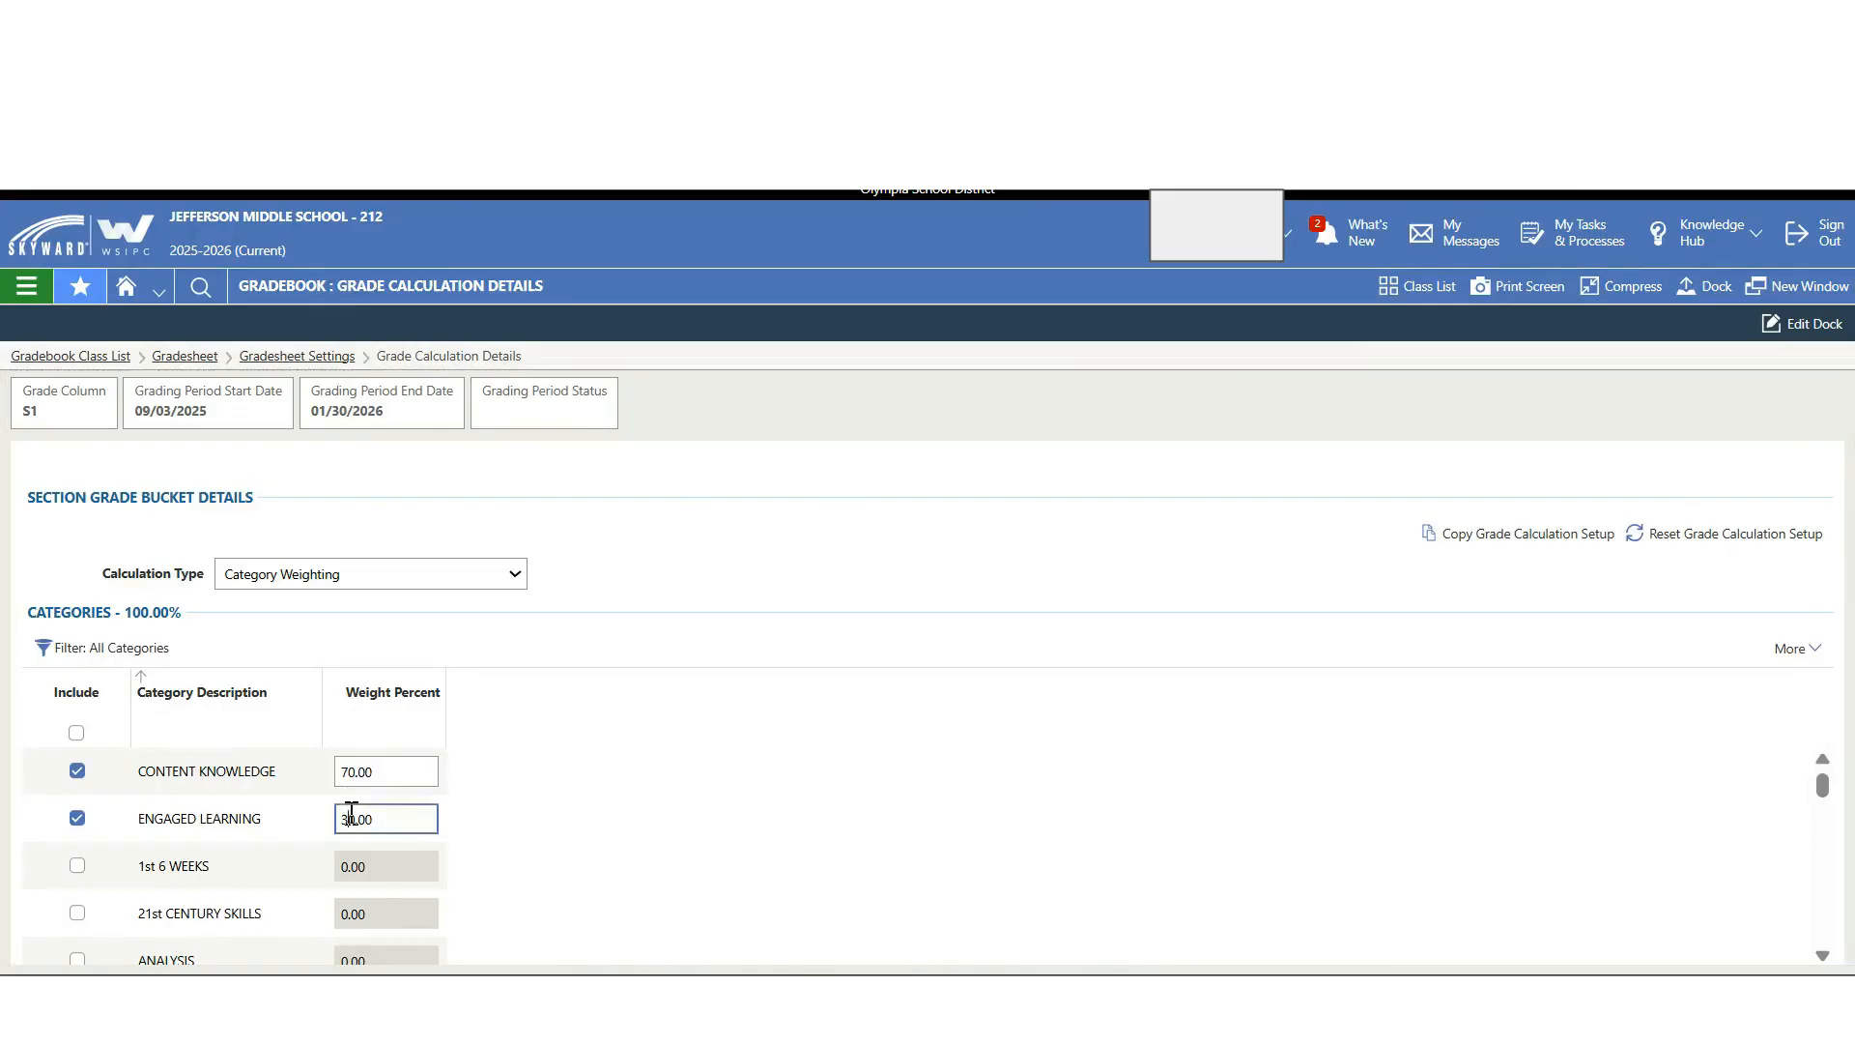
key("BackSpace")
type("4")
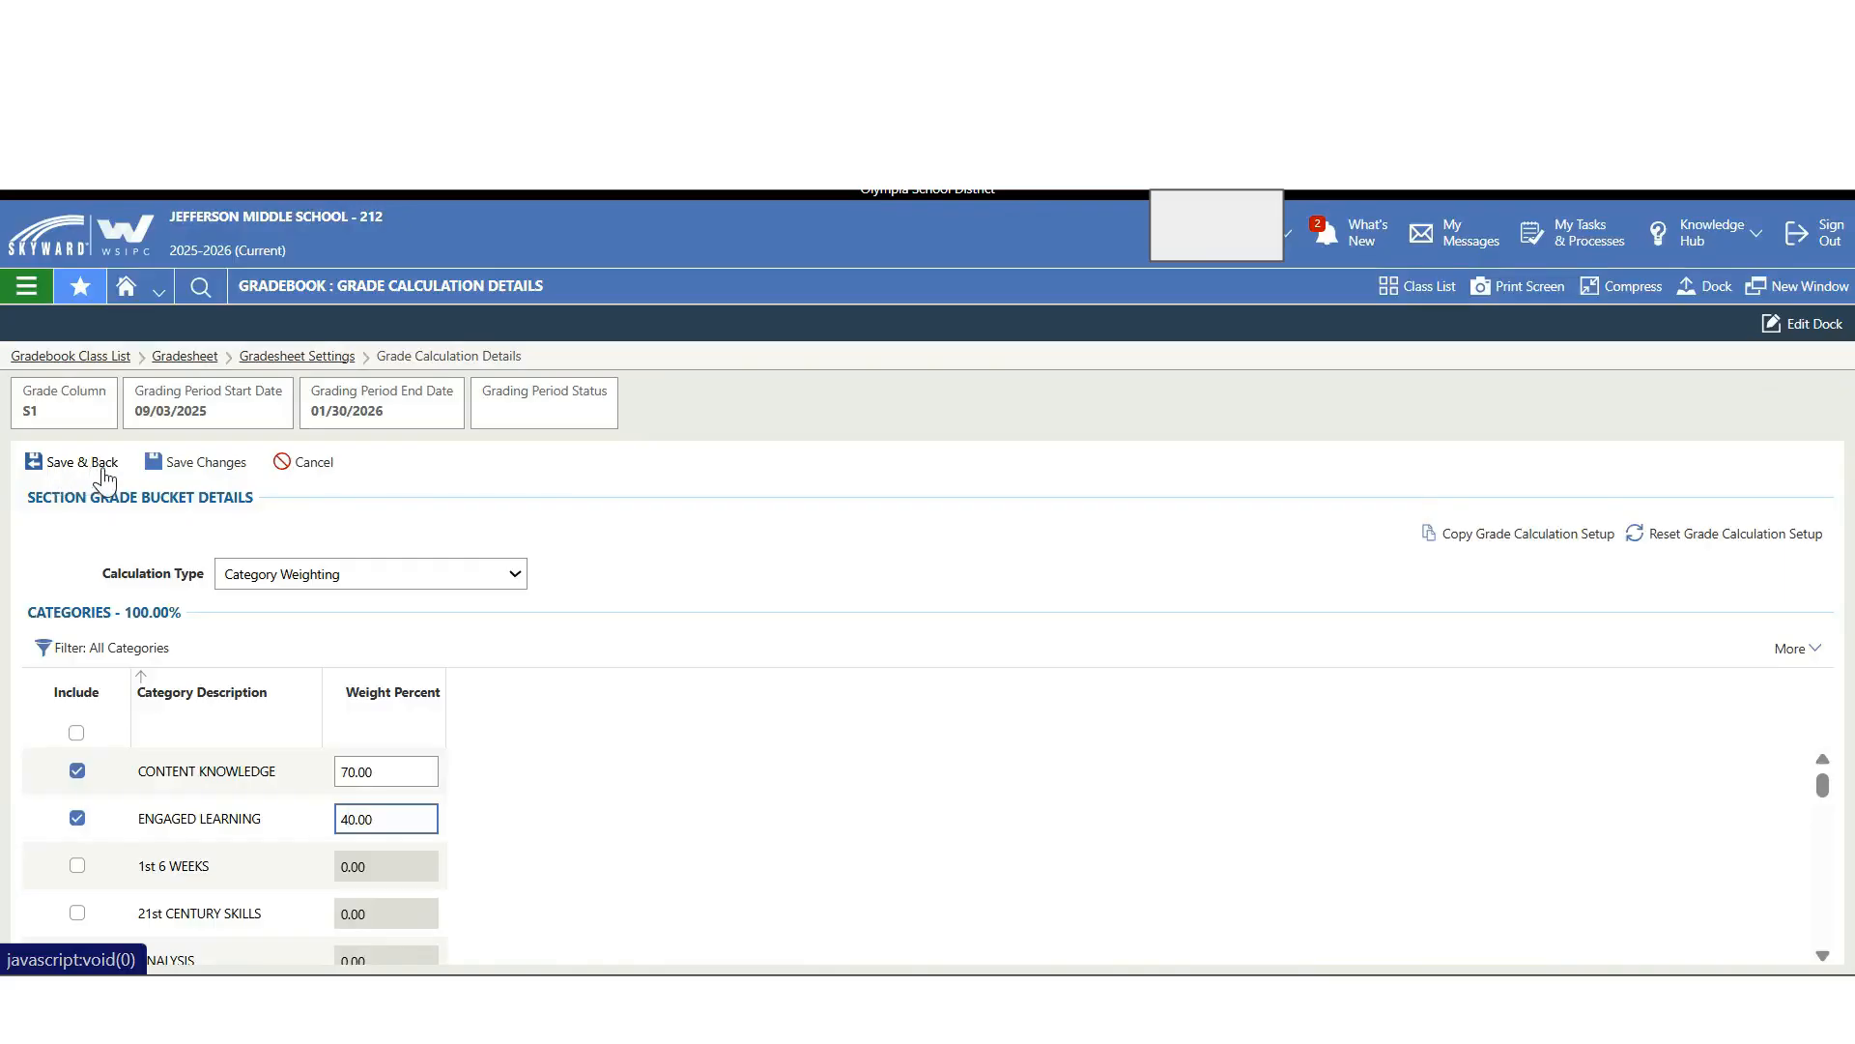
key("BackSpace")
type("3")
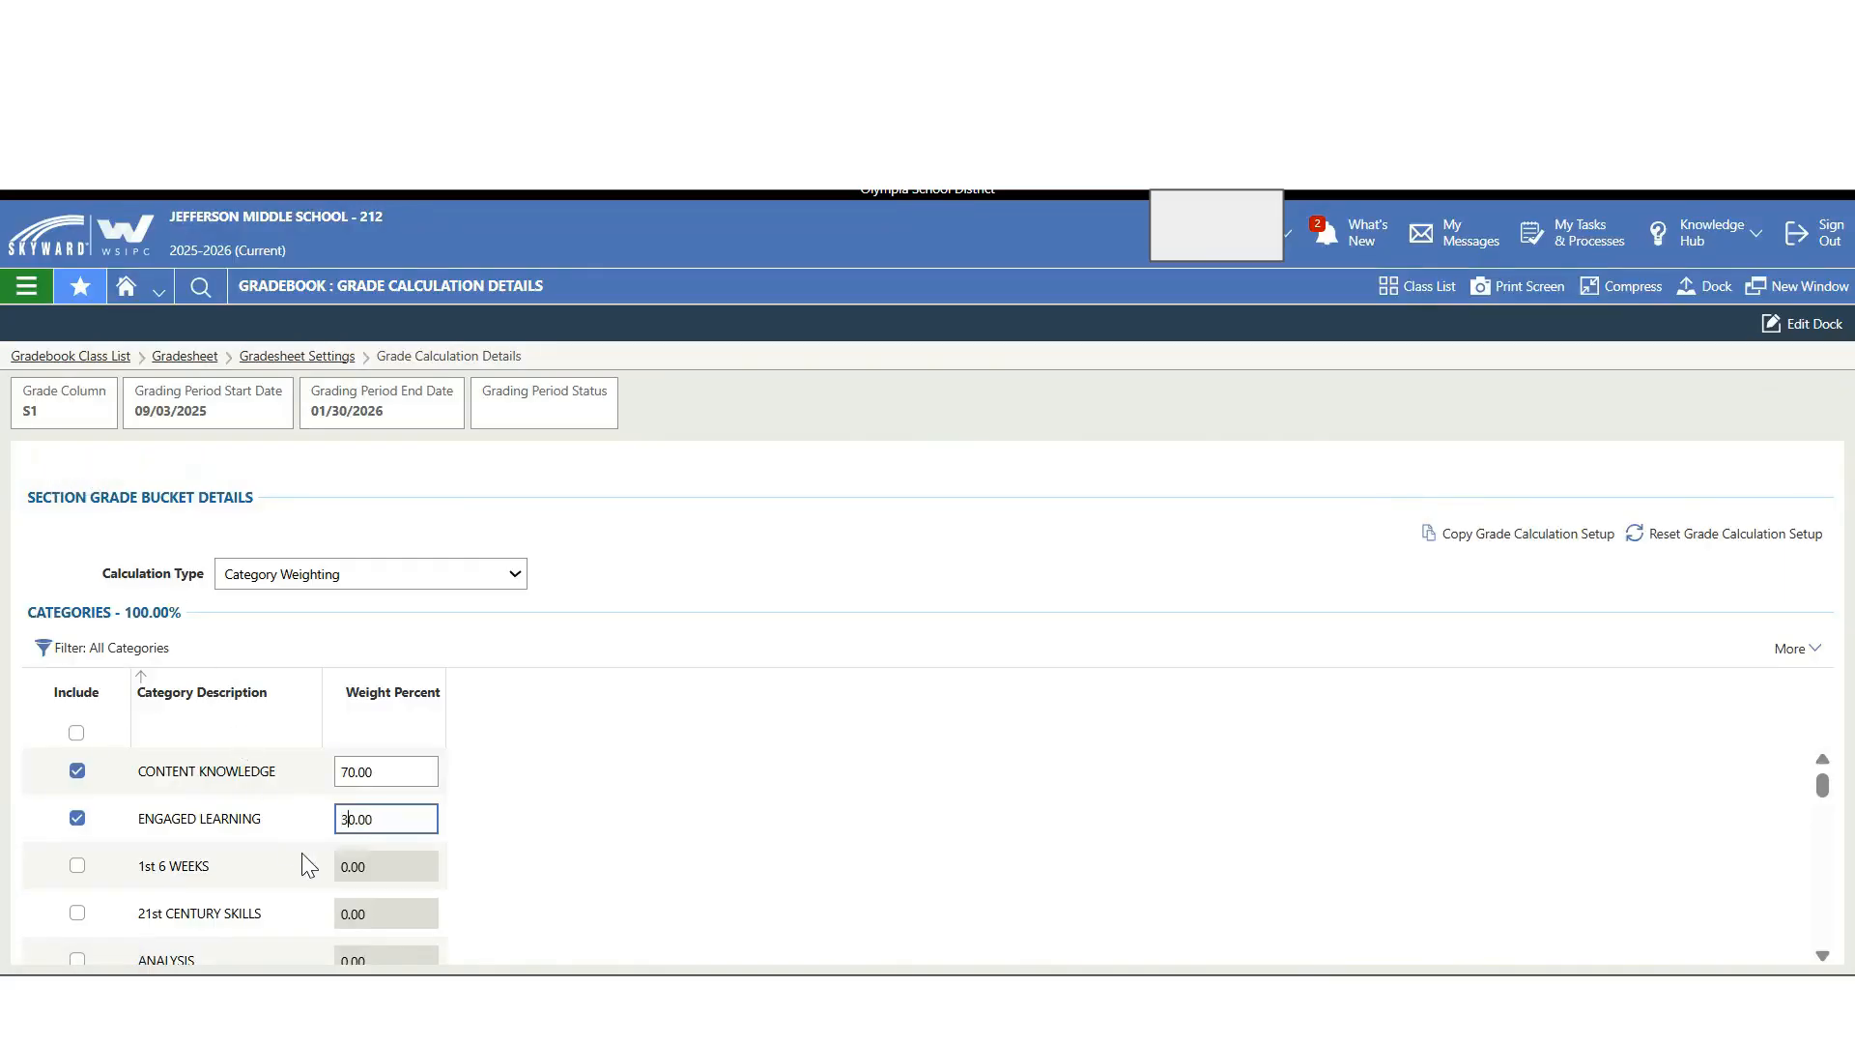
left_click(559, 732)
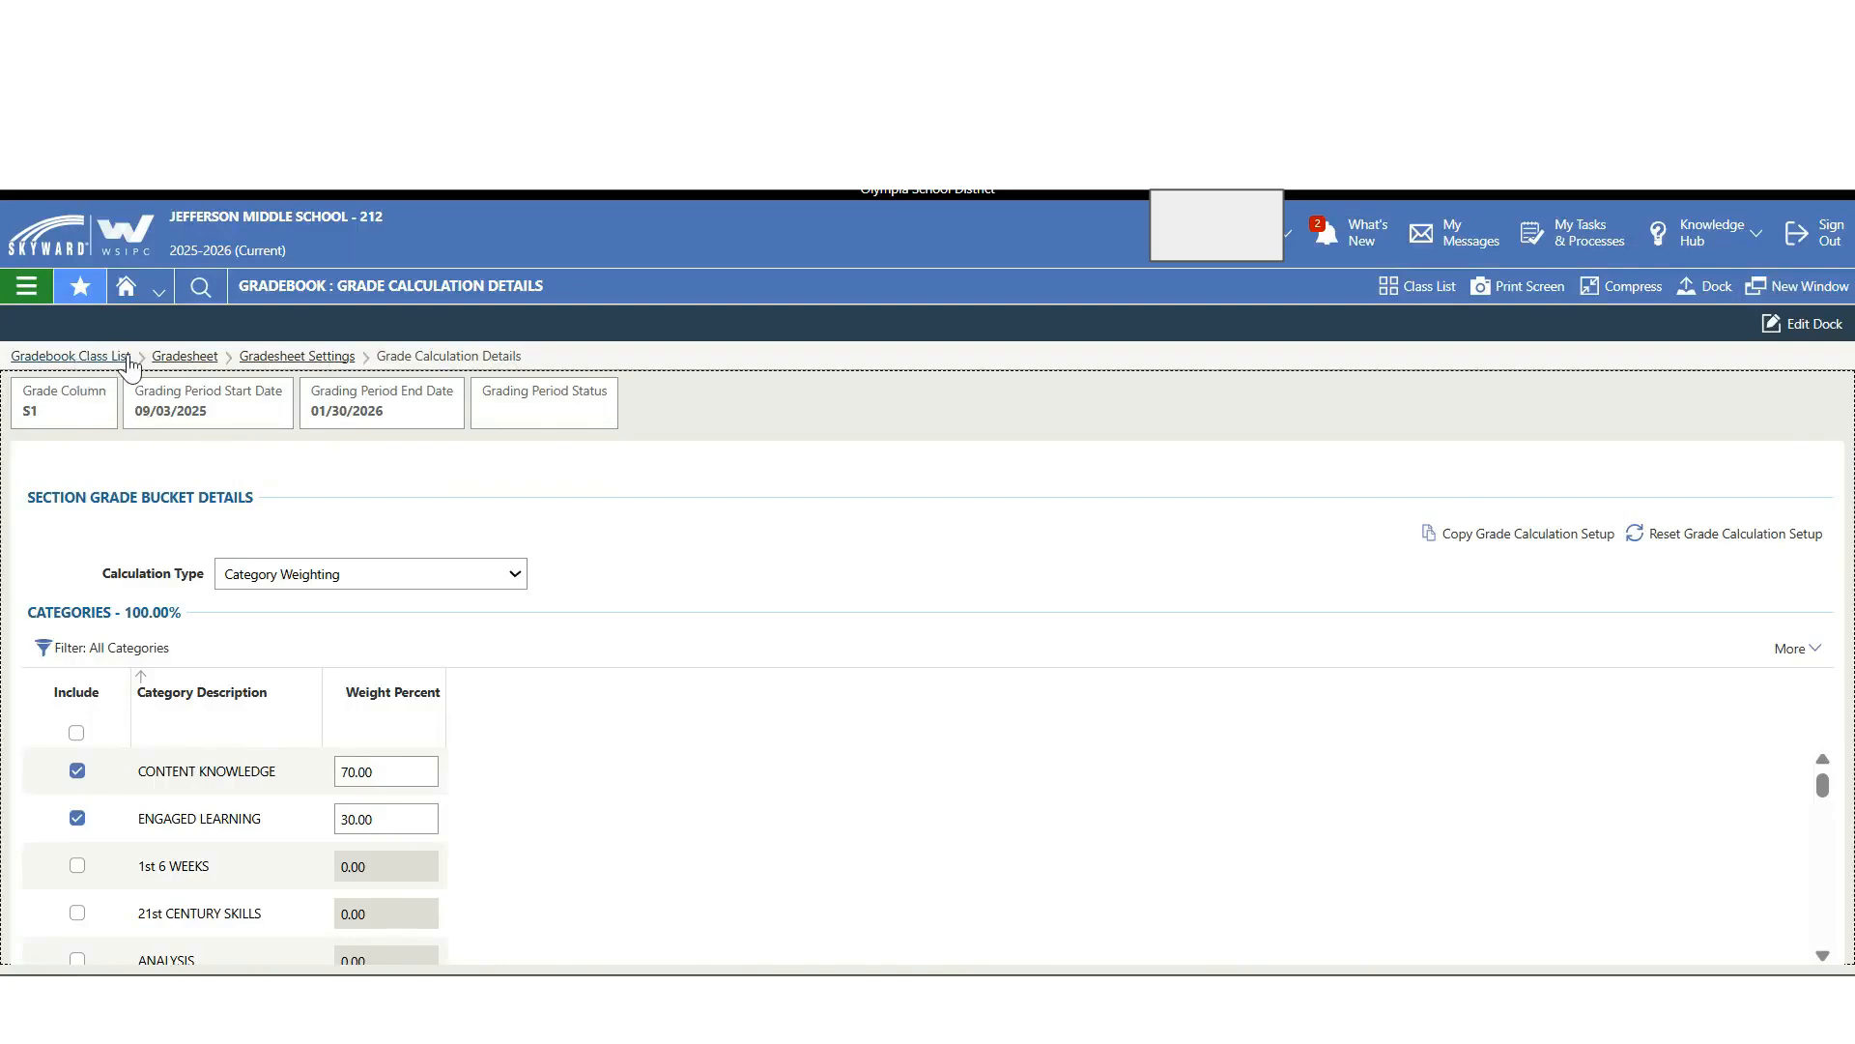
Step: Return to the gradesheet settings and set up a copy of the calculation settings from 8TH SCIENCE SCI801 / 02 to SCI801 / 03
left_click(325, 358)
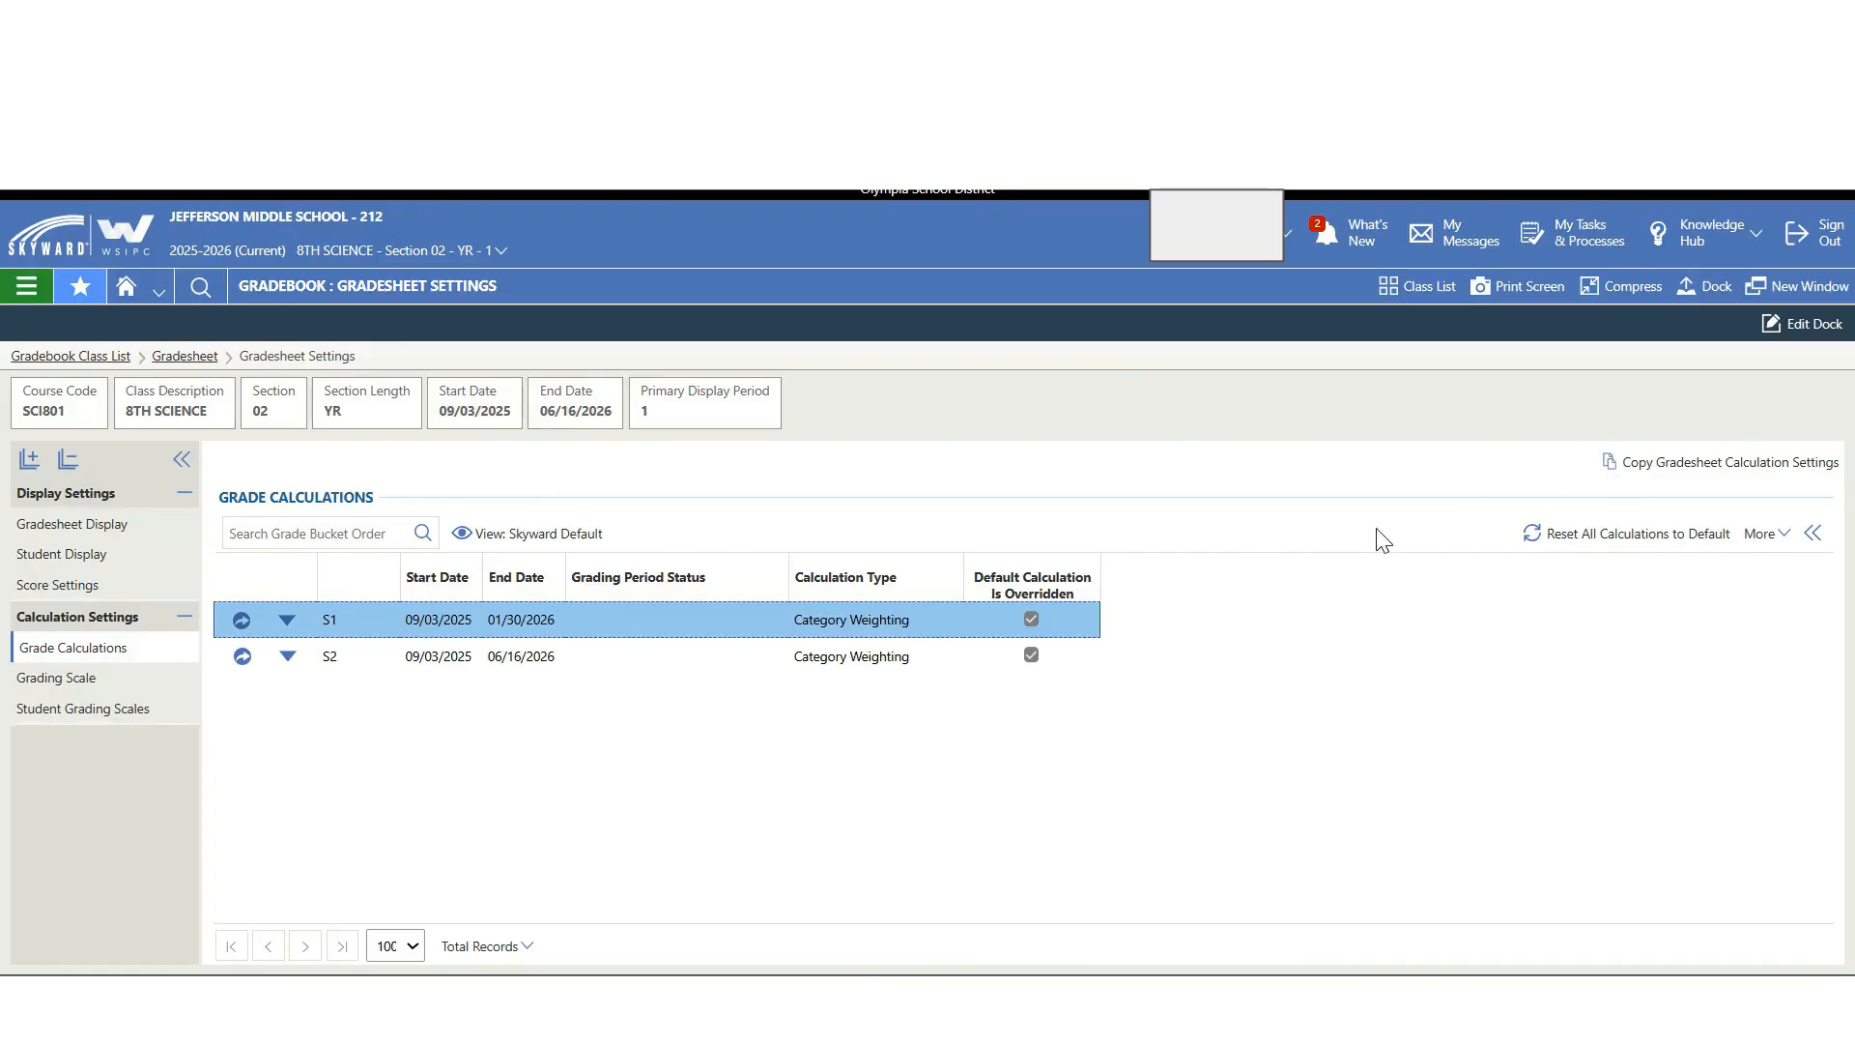
left_click(1762, 471)
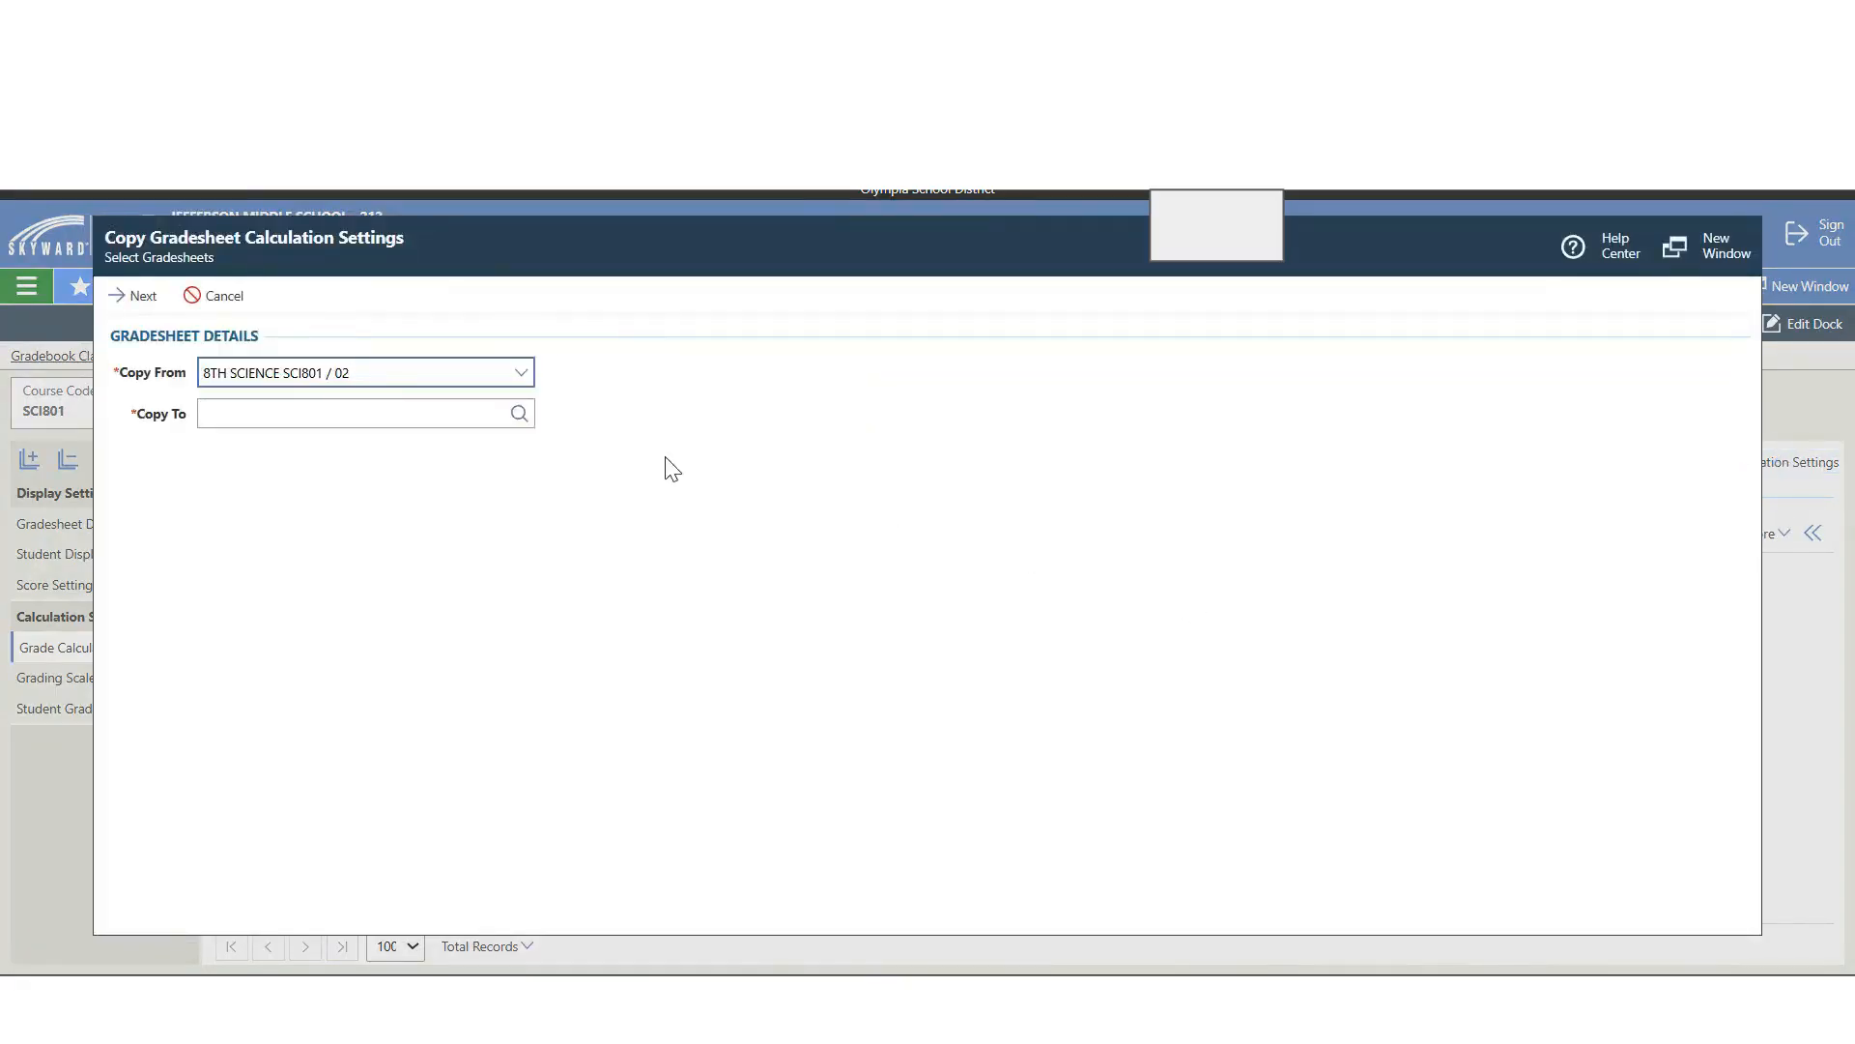
left_click(520, 416)
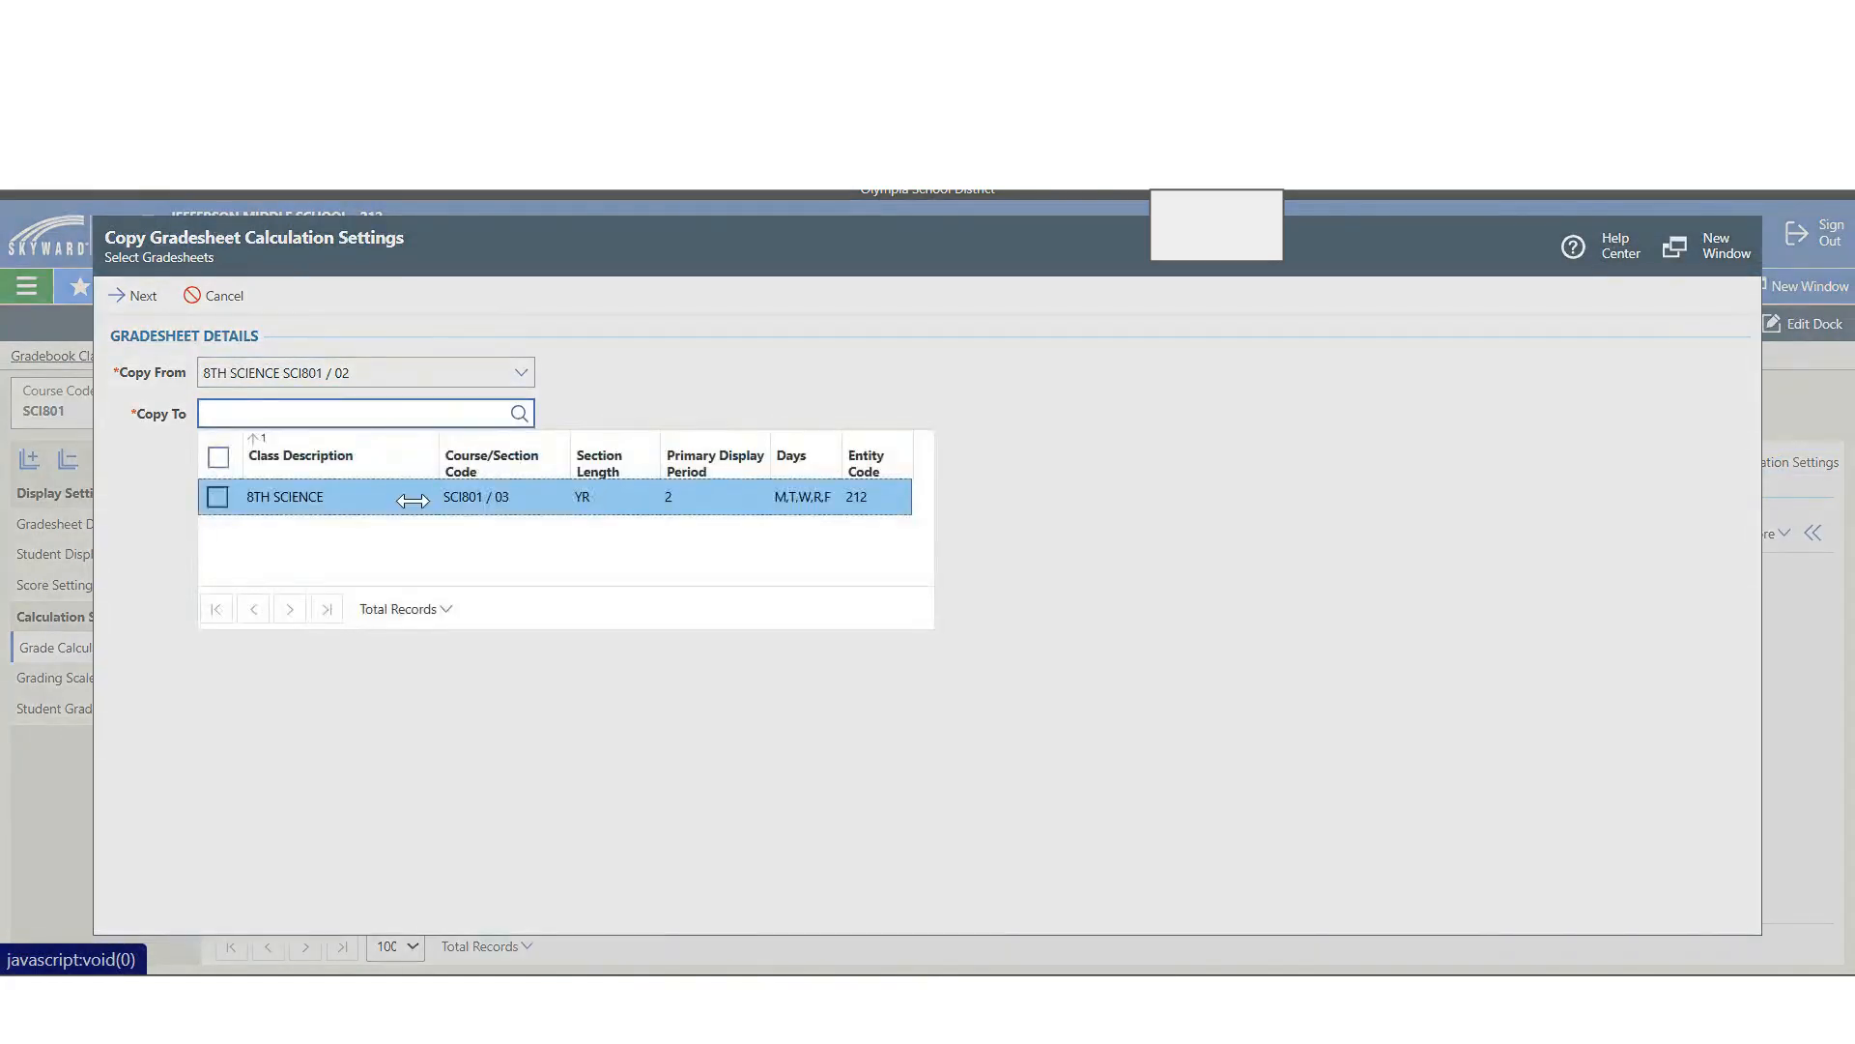
left_click(215, 509)
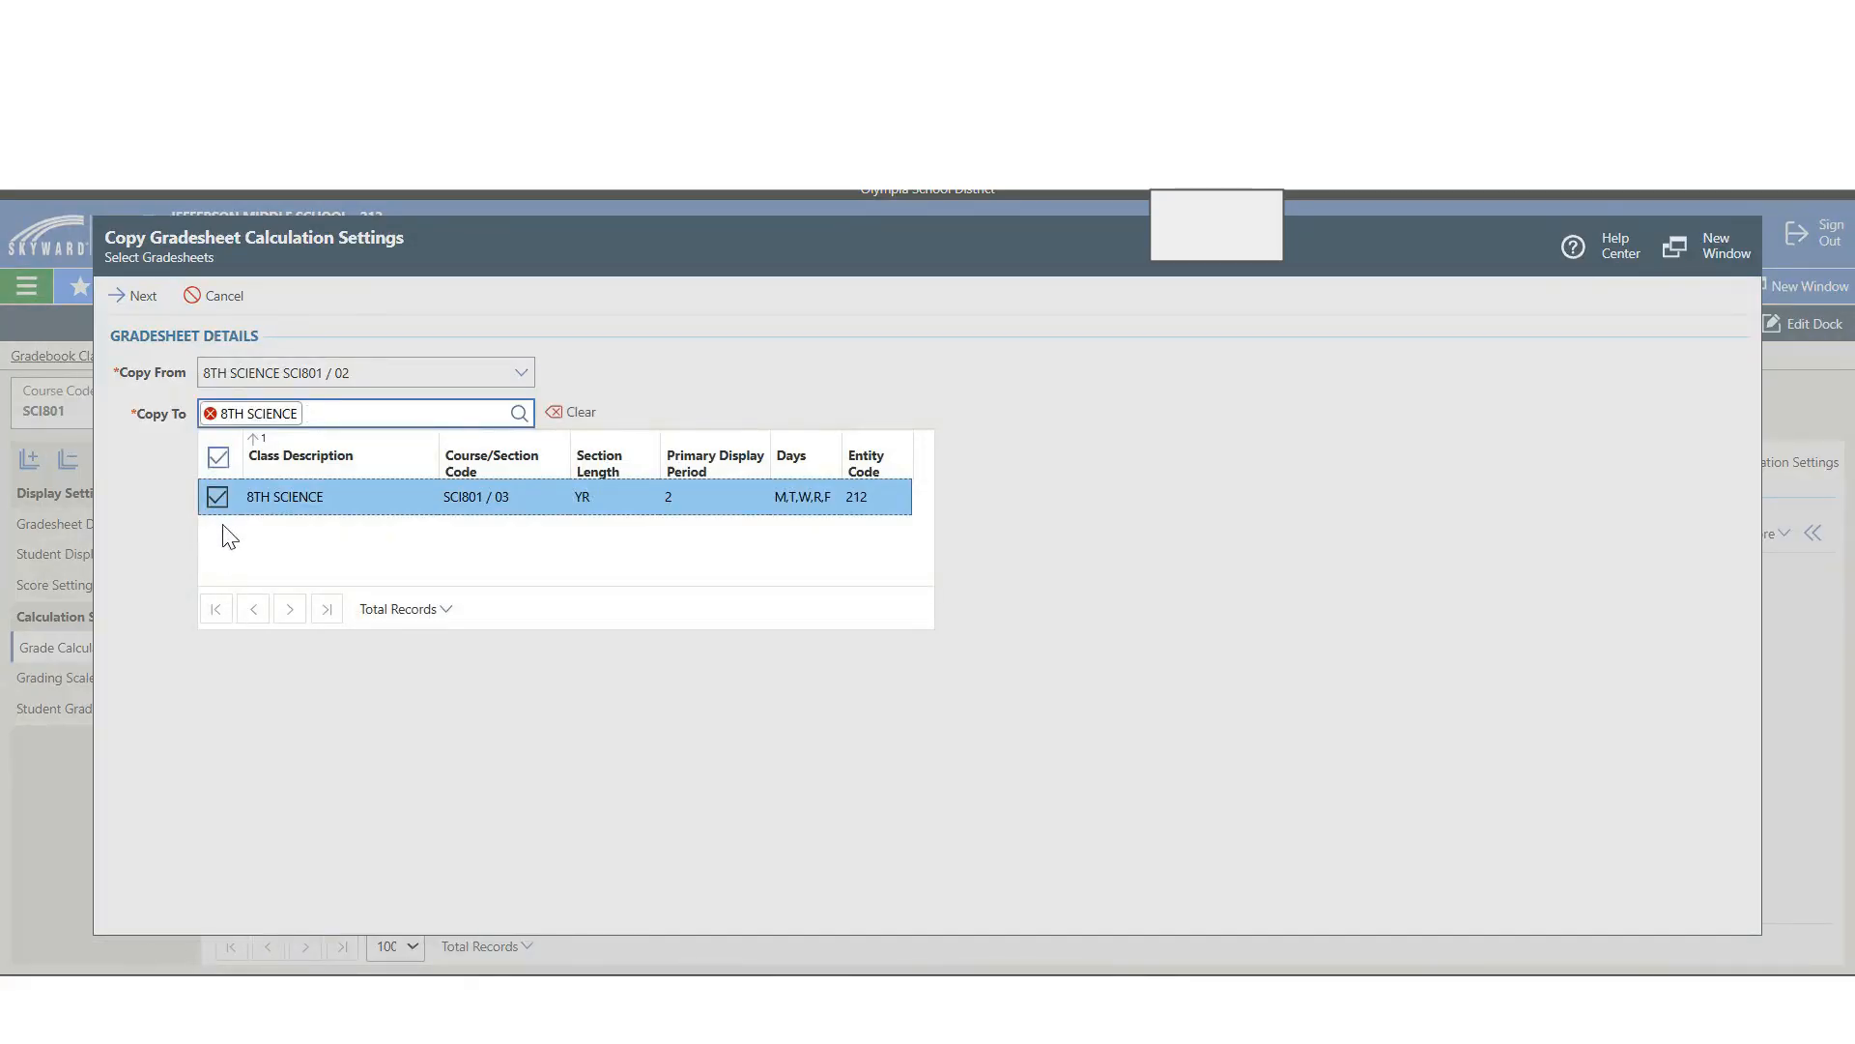
left_click(141, 507)
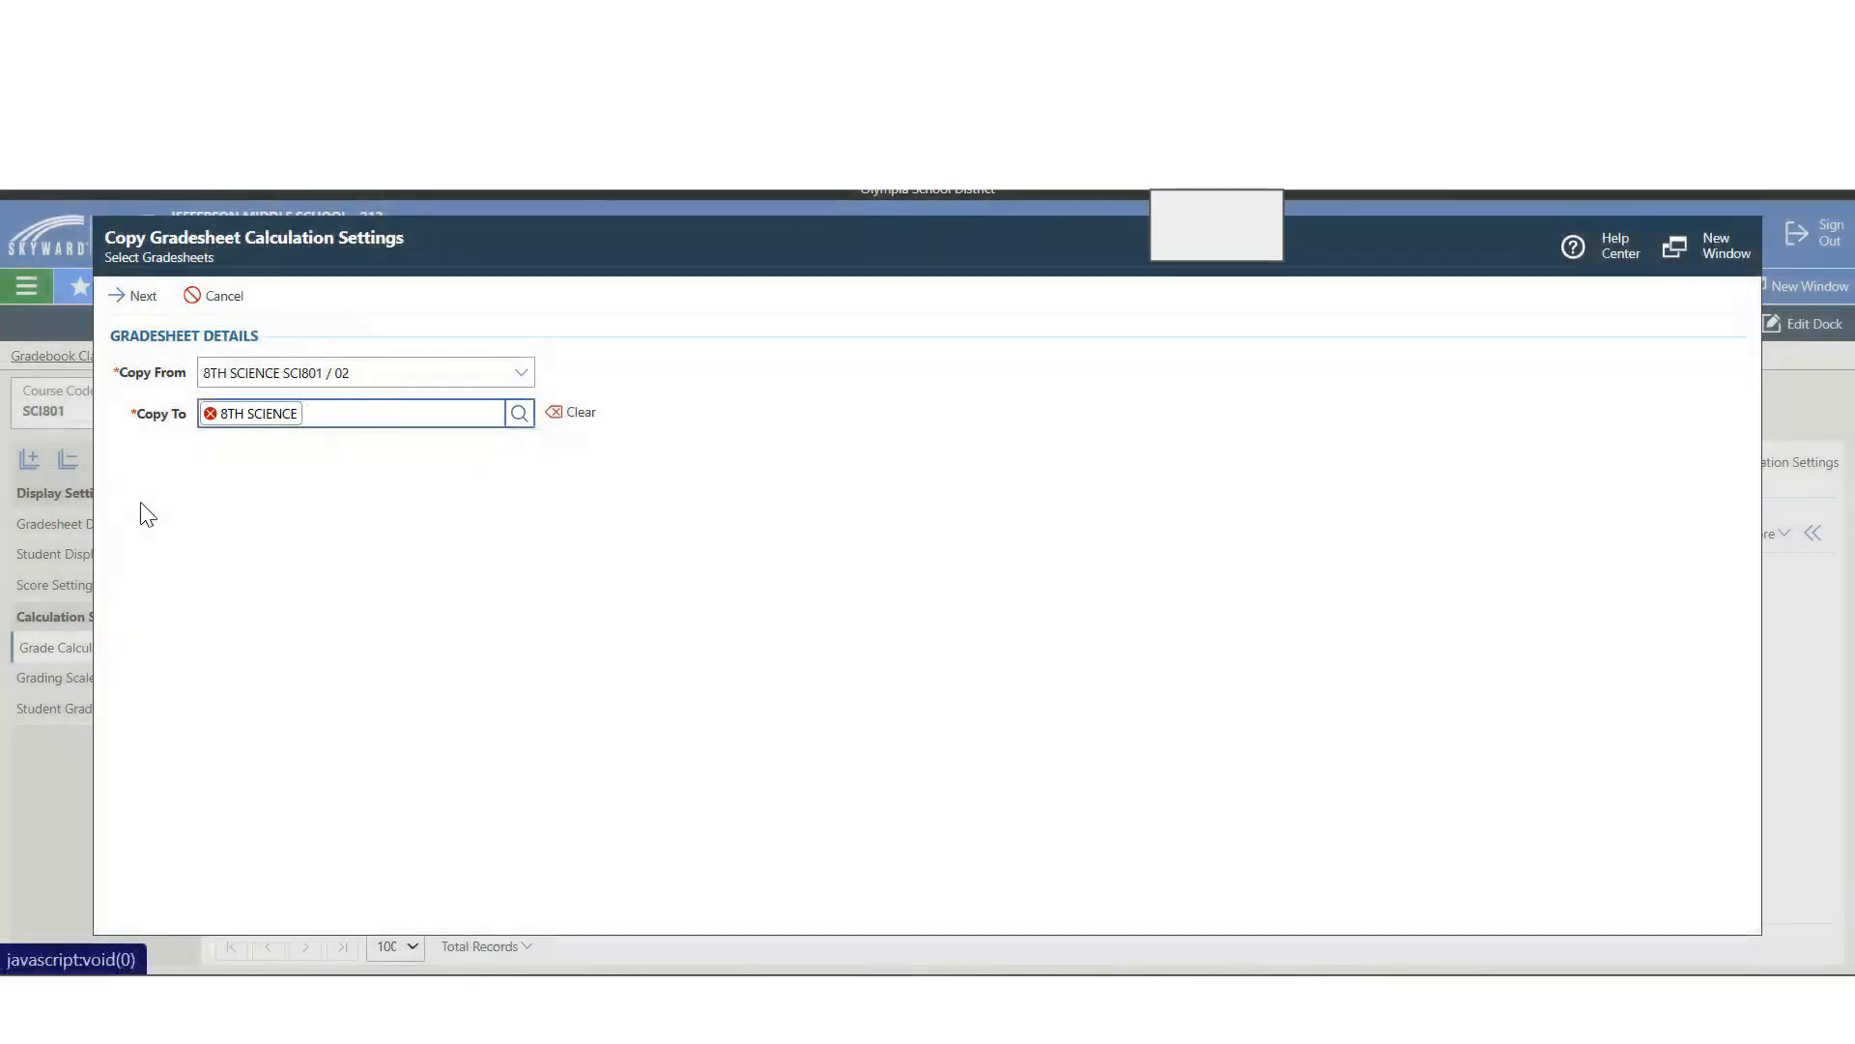
left_click(133, 298)
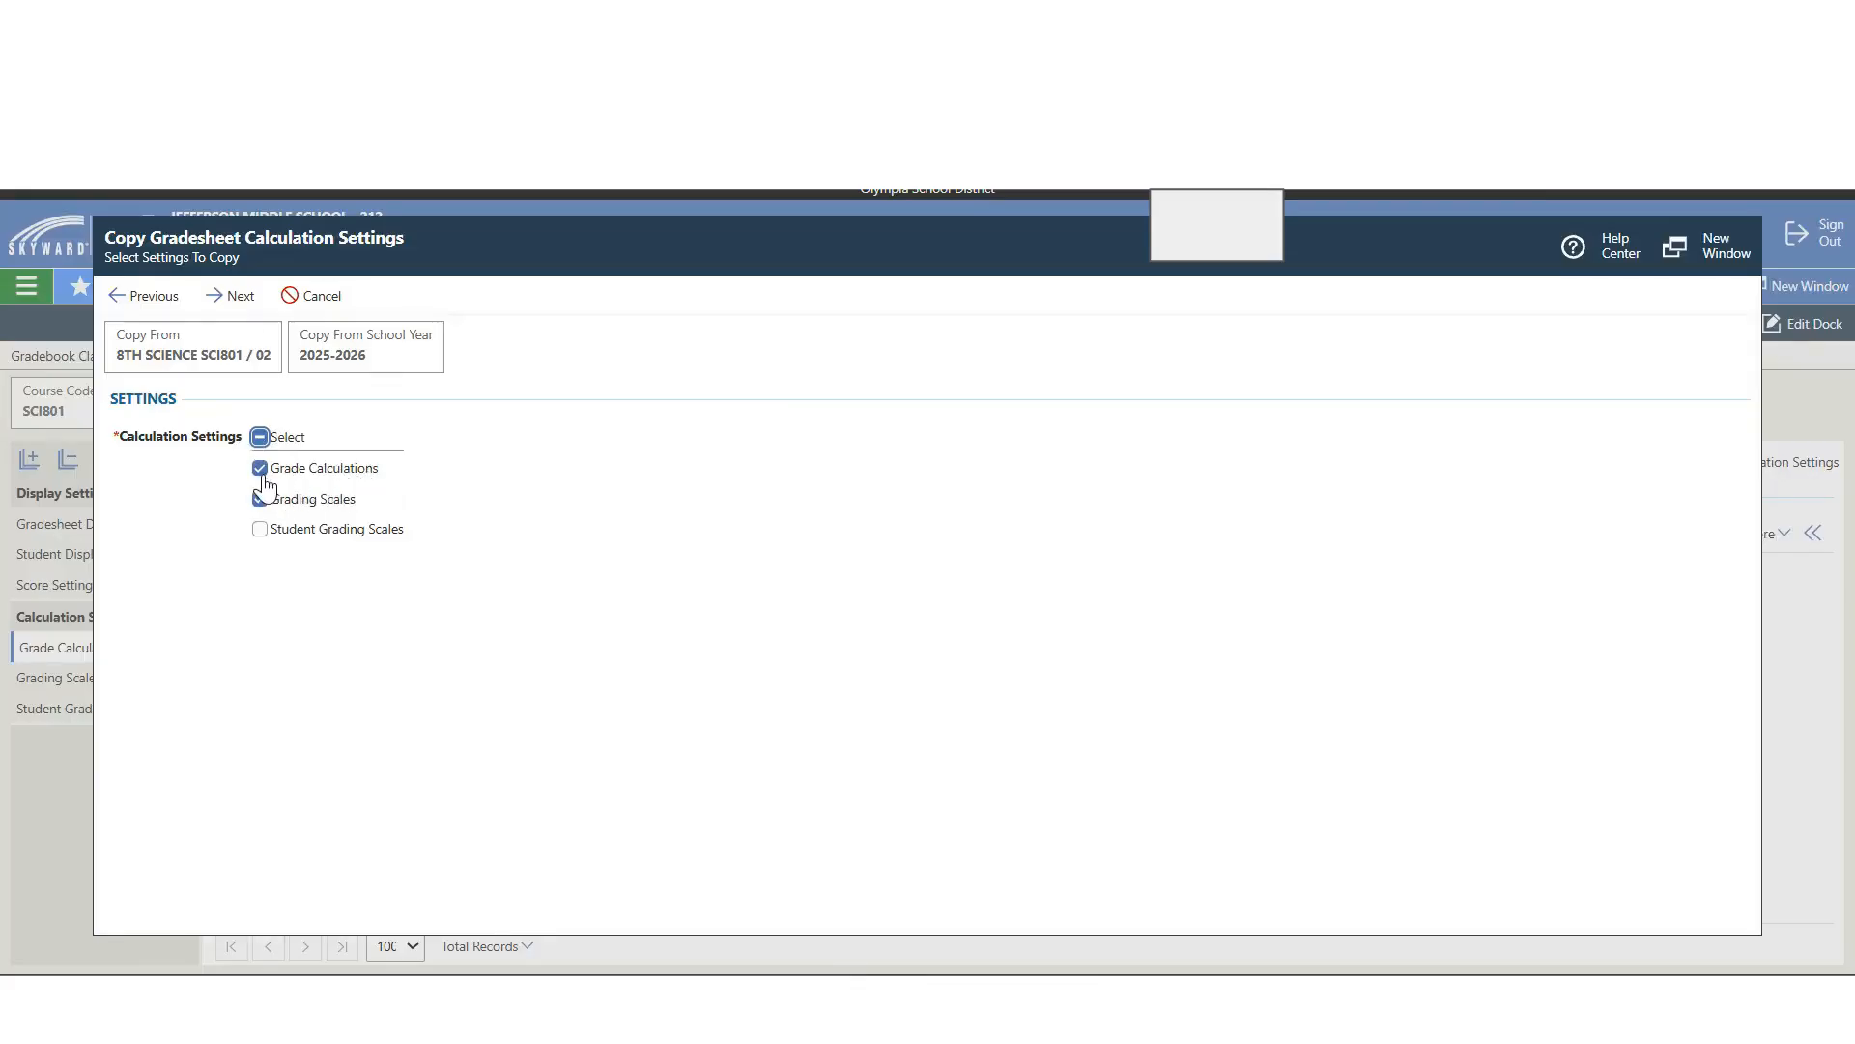
Step: Run the copy of Grade Calculations and Grading Scales with grade buckets S1 and S2, and close the results
left_click(240, 307)
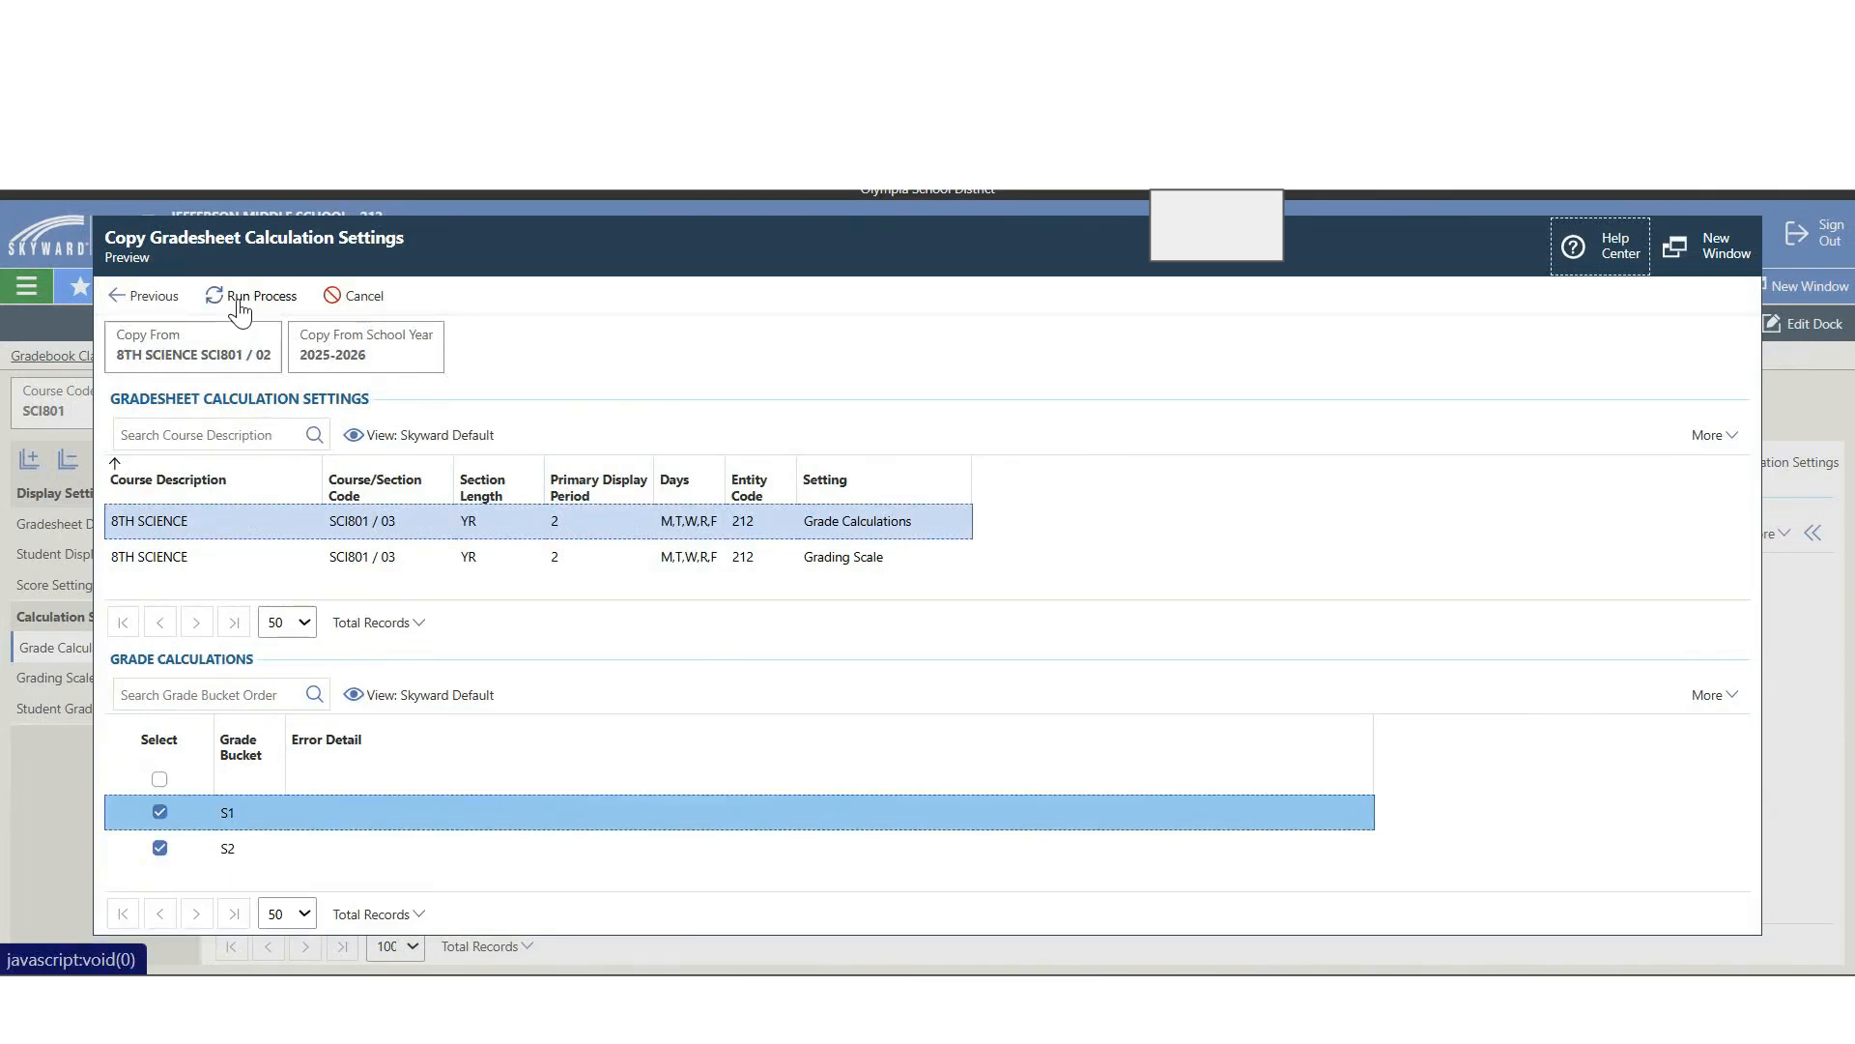
left_click(239, 309)
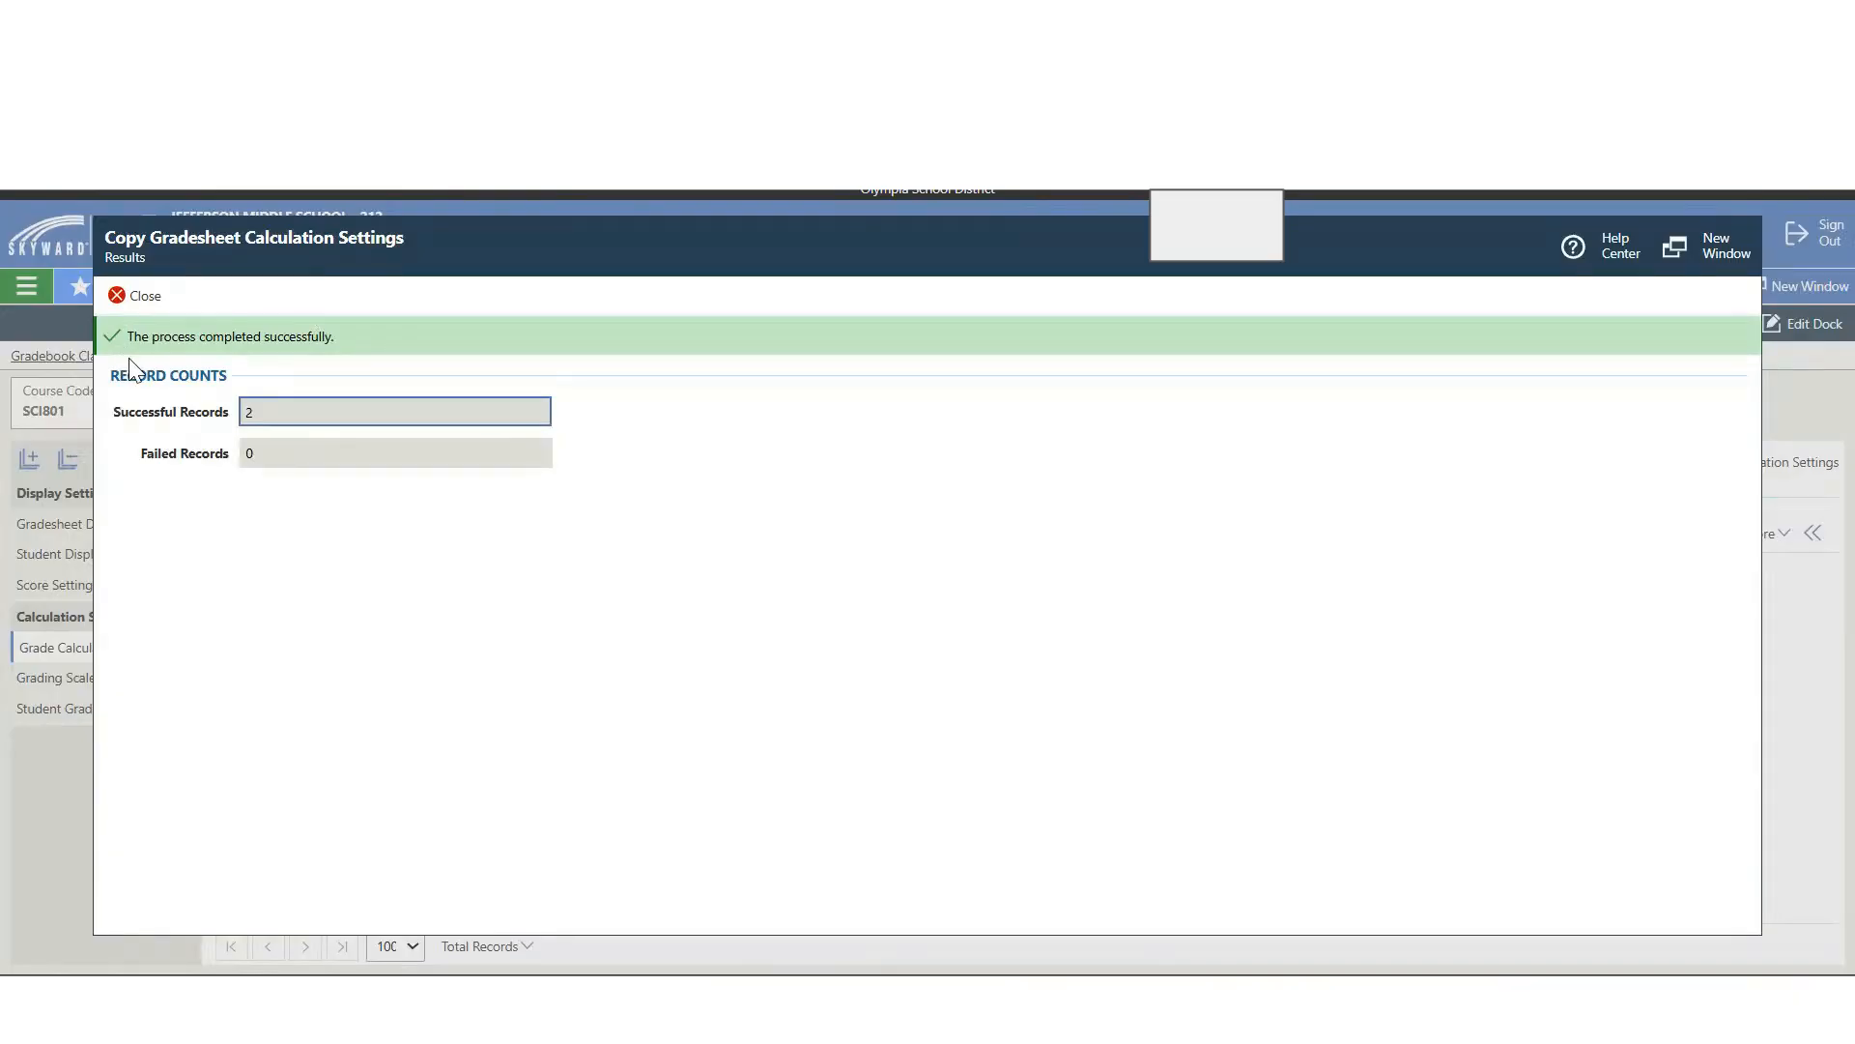
left_click(139, 301)
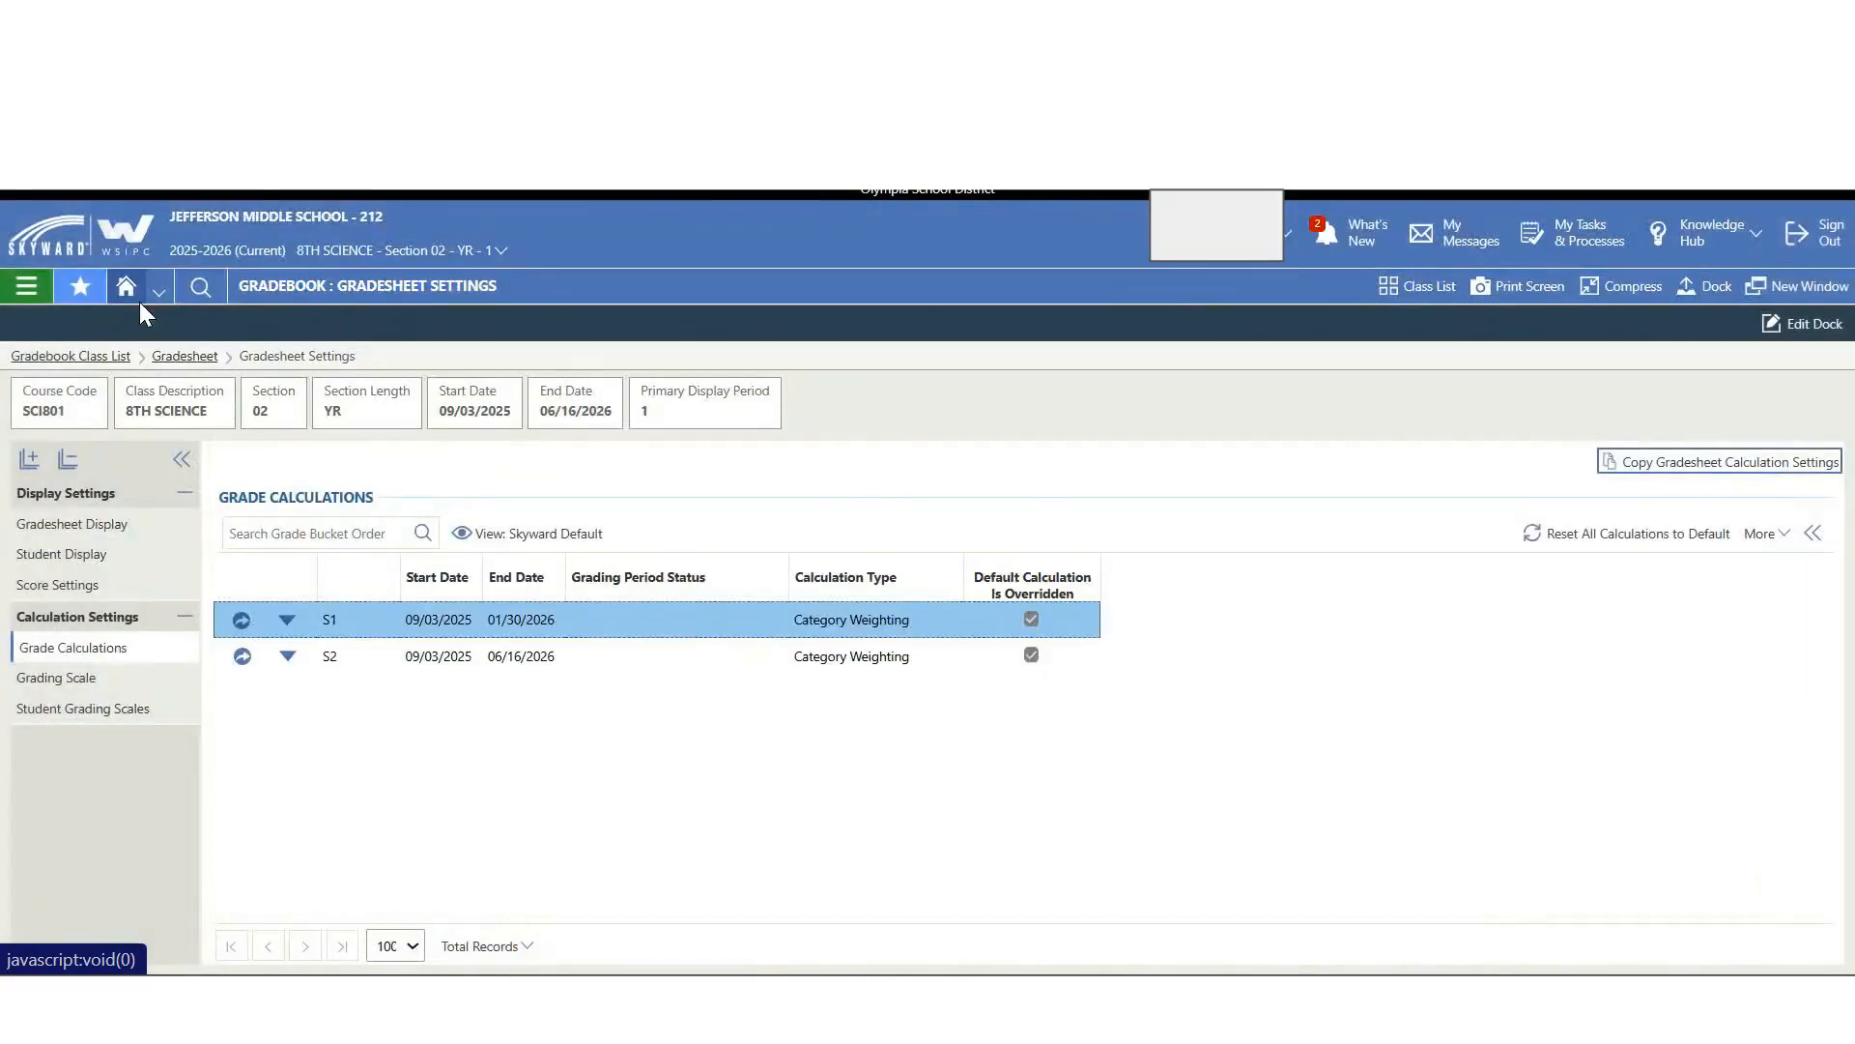